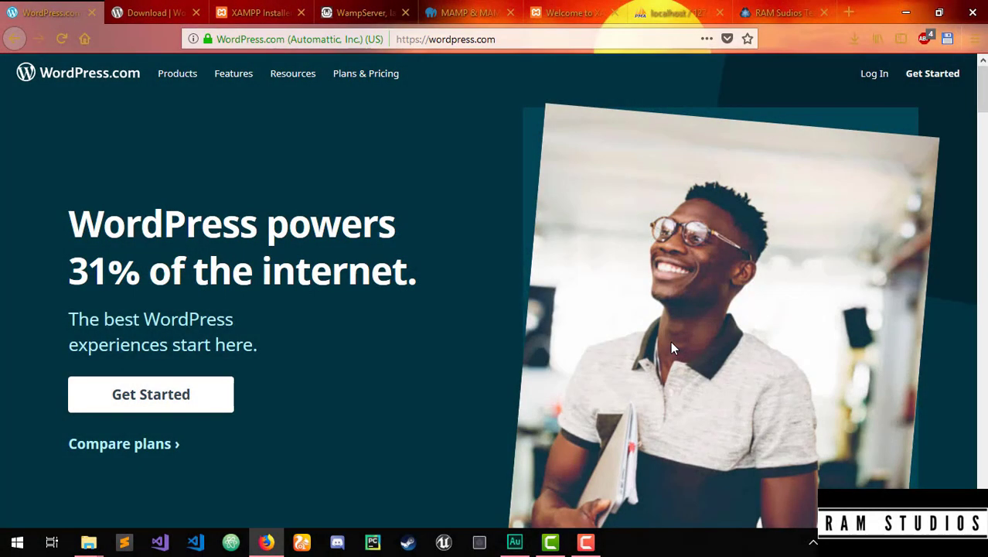
Step: Highlight the wordpress.com address of the hosted WordPress site
left_click_drag(496, 38, 376, 37)
left_click(375, 37)
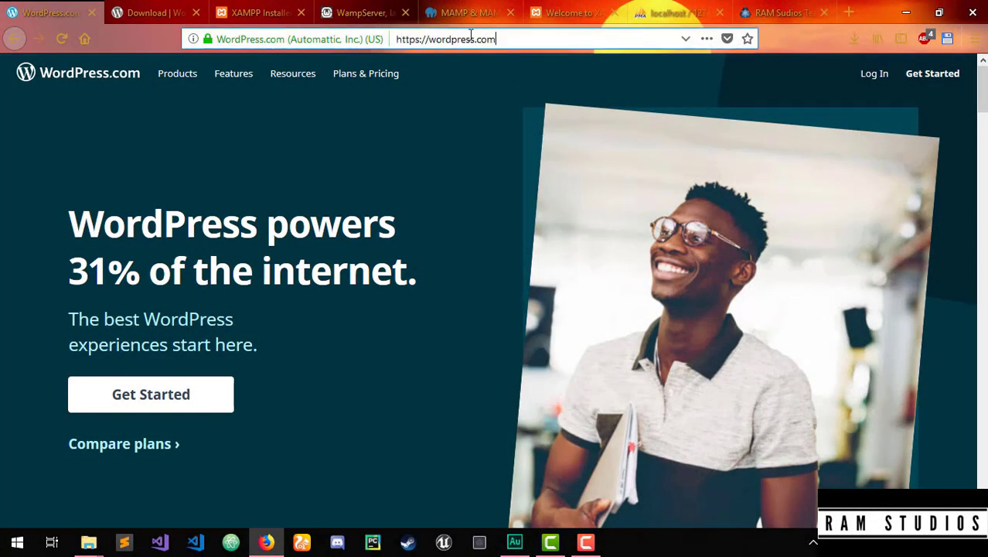
triple_click(369, 38)
left_click_drag(520, 39, 420, 38)
Step: Go back from the WordPress.org download page to the wordpress.org homepage and look over its address and introduction
left_click(121, 12)
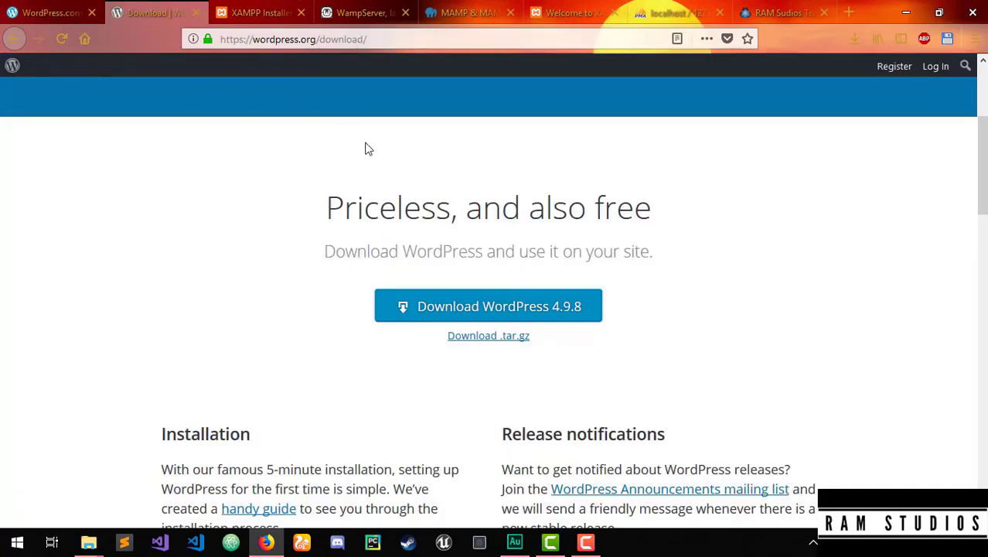
scroll(389, 303, "up", 3)
left_click(15, 39)
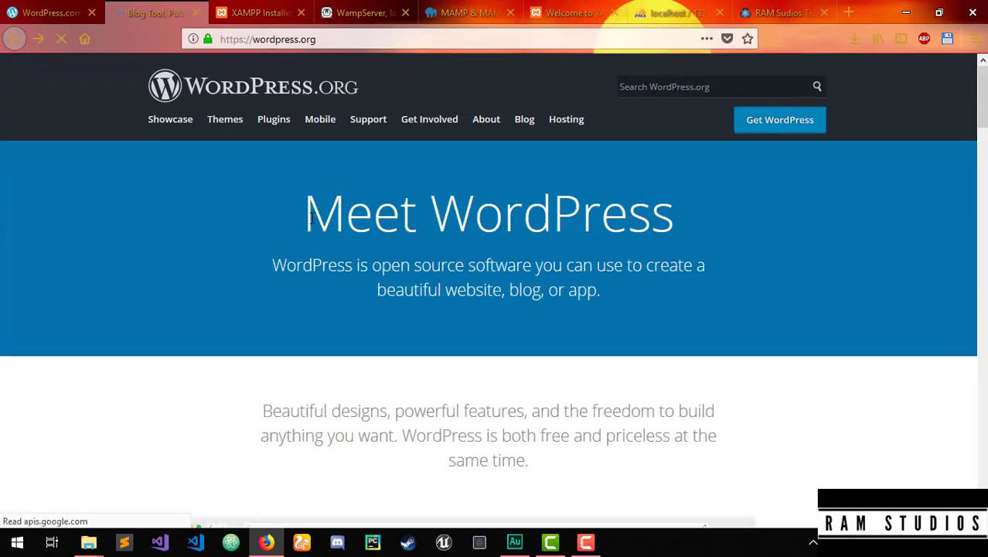
left_click(295, 39)
left_click(295, 40)
left_click(294, 41)
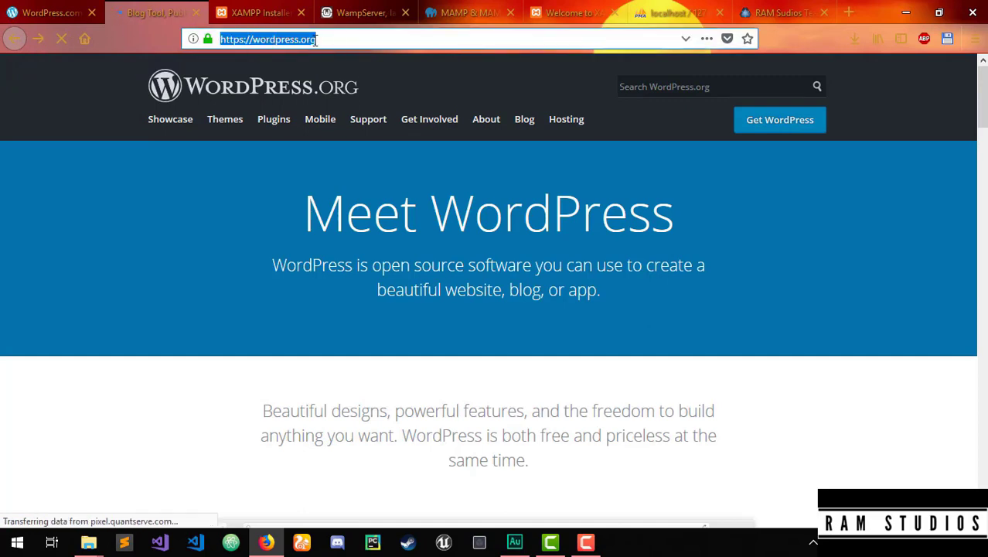
left_click(63, 140)
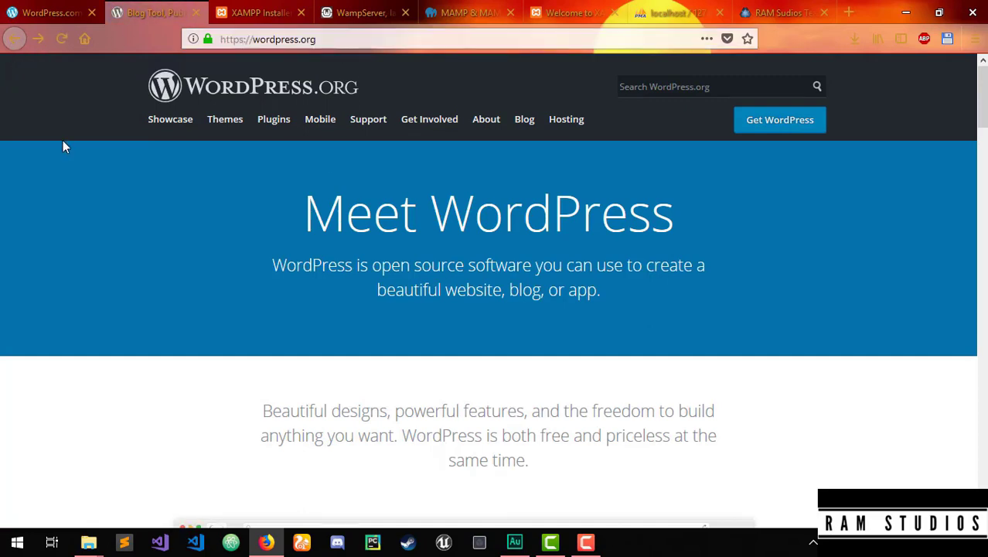
scroll(62, 140, "down", 2)
scroll(83, 145, "down", 2)
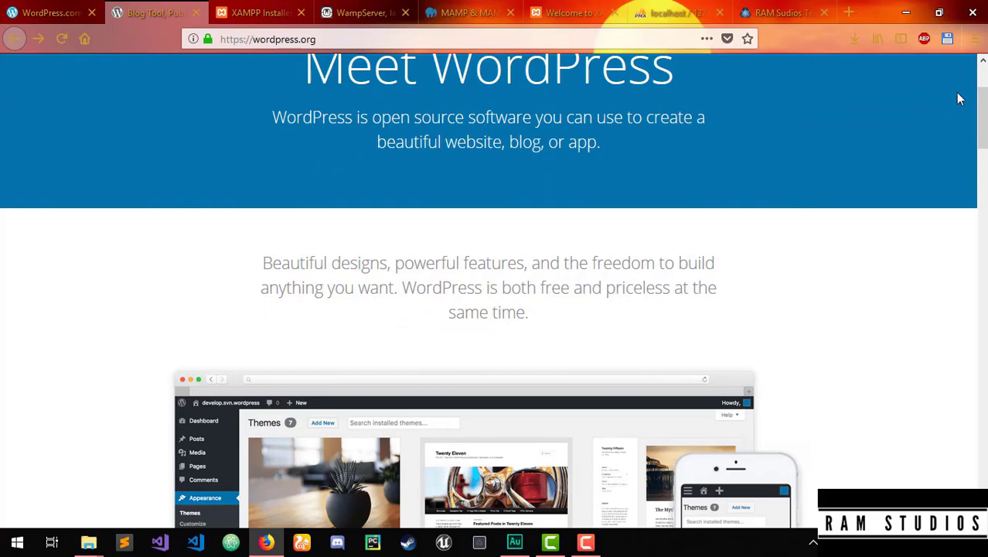
left_click_drag(978, 99, 983, 66)
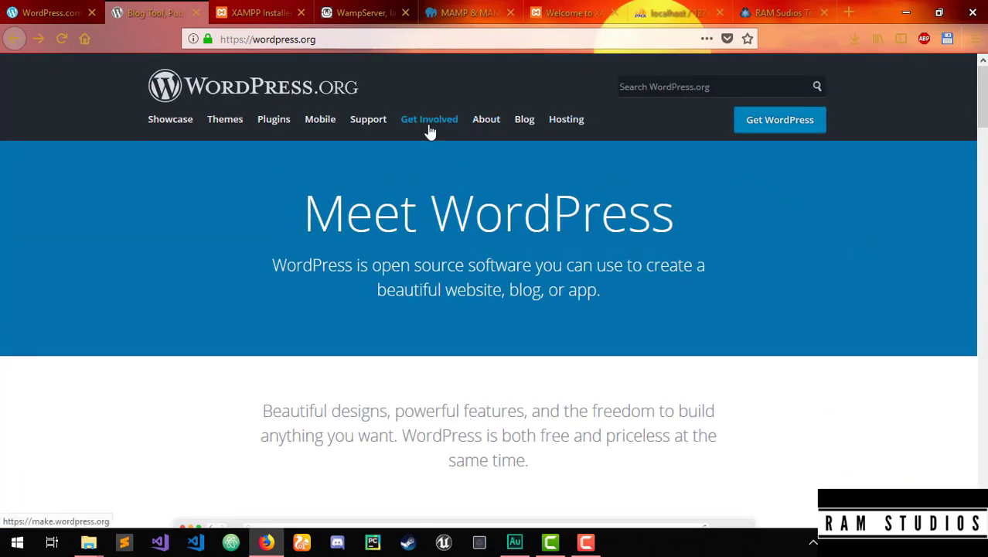
Step: Download WordPress 4.9.8 from the WordPress.org download page and save the zip file
left_click(781, 128)
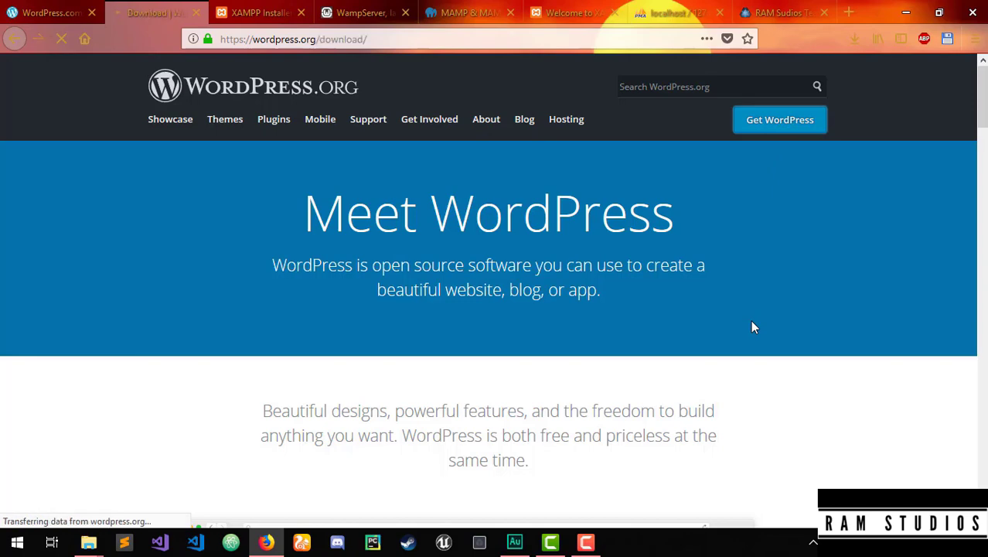
scroll(625, 309, "down", 3)
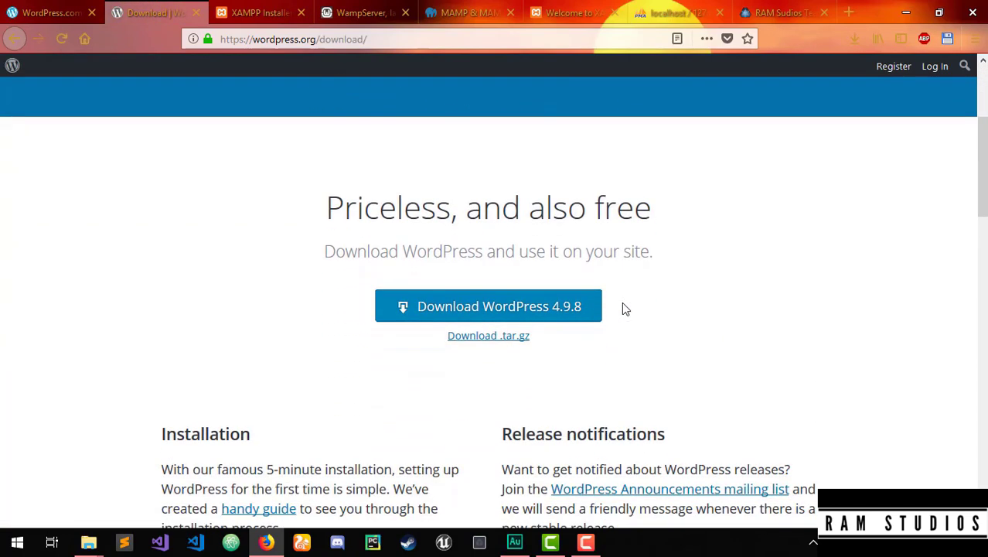
left_click_drag(298, 197, 706, 292)
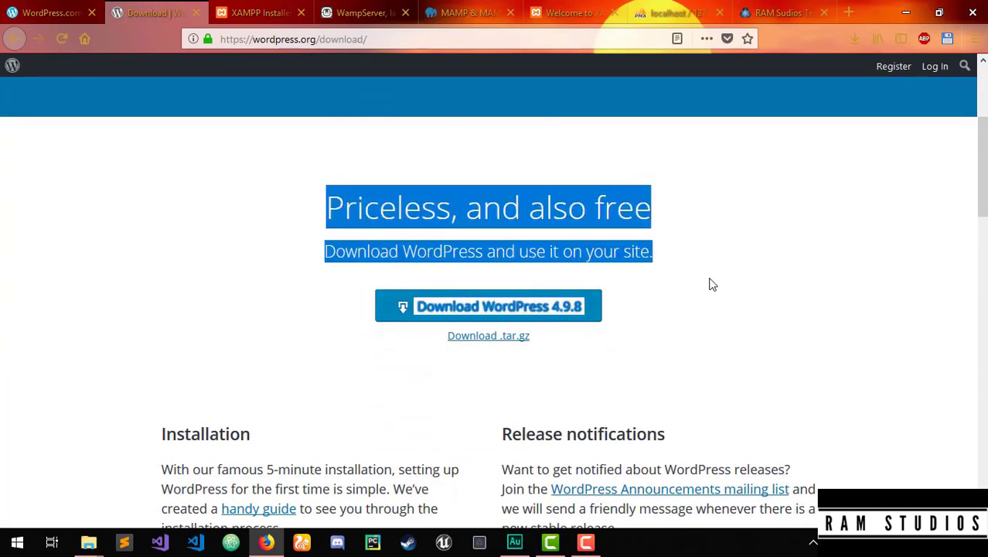
left_click(711, 285)
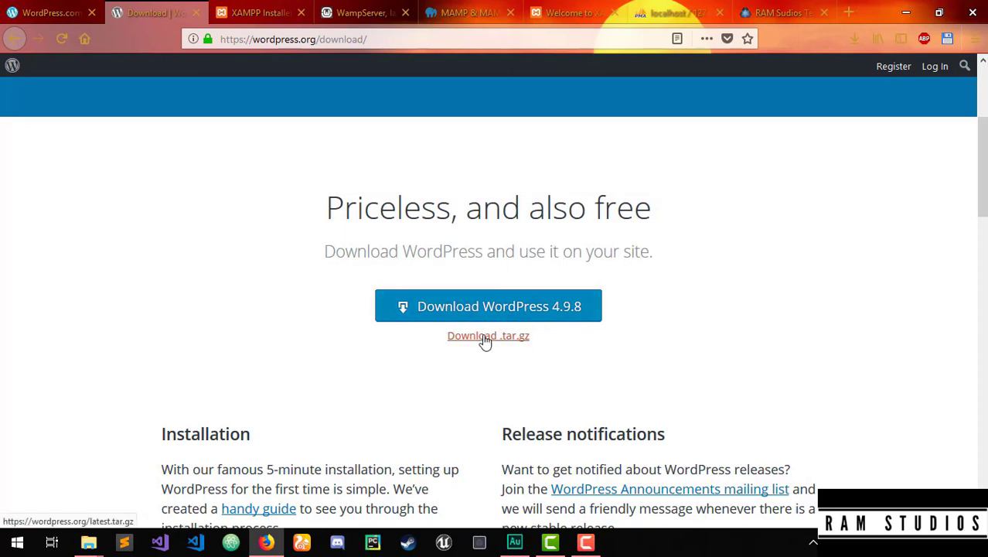
scroll(610, 362, "down", 2)
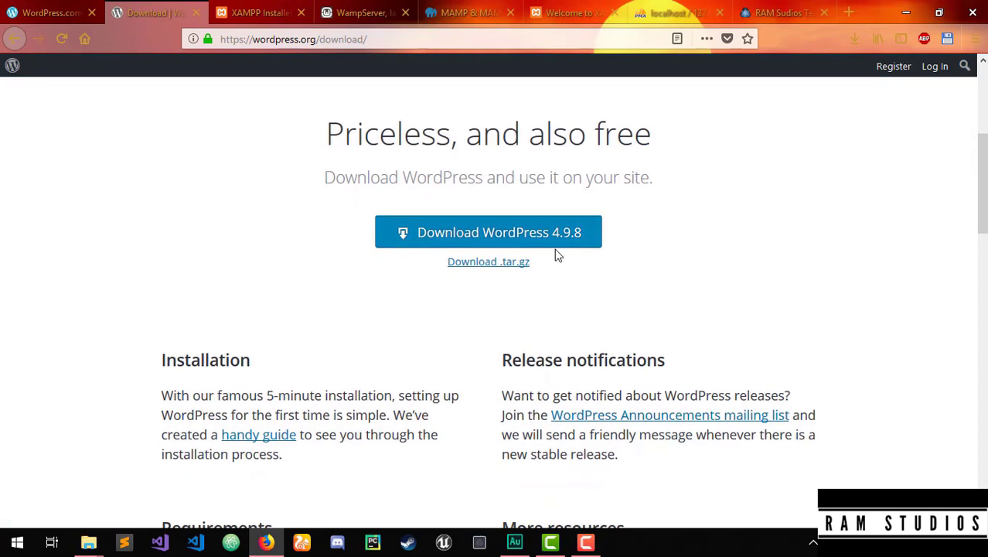
left_click(496, 244)
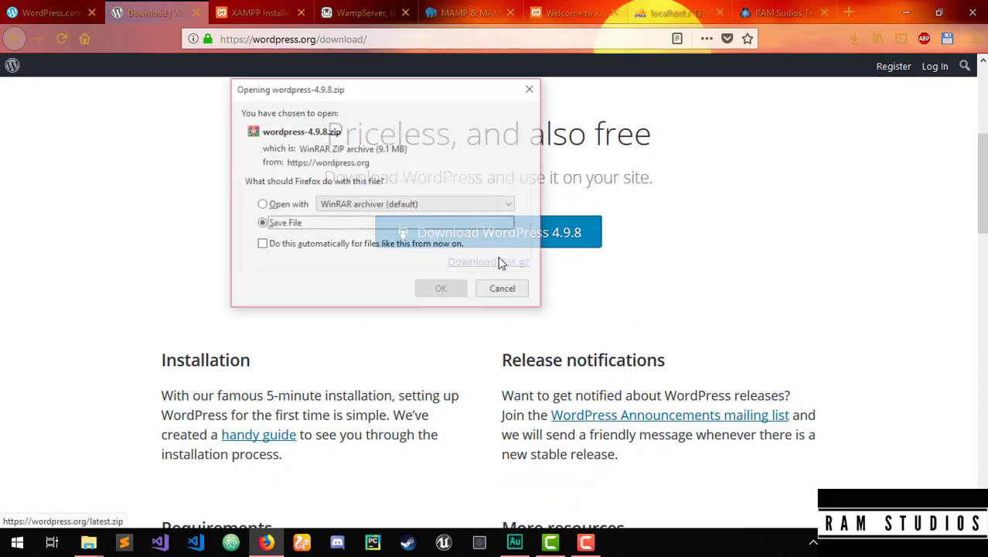
left_click_drag(367, 93, 475, 150)
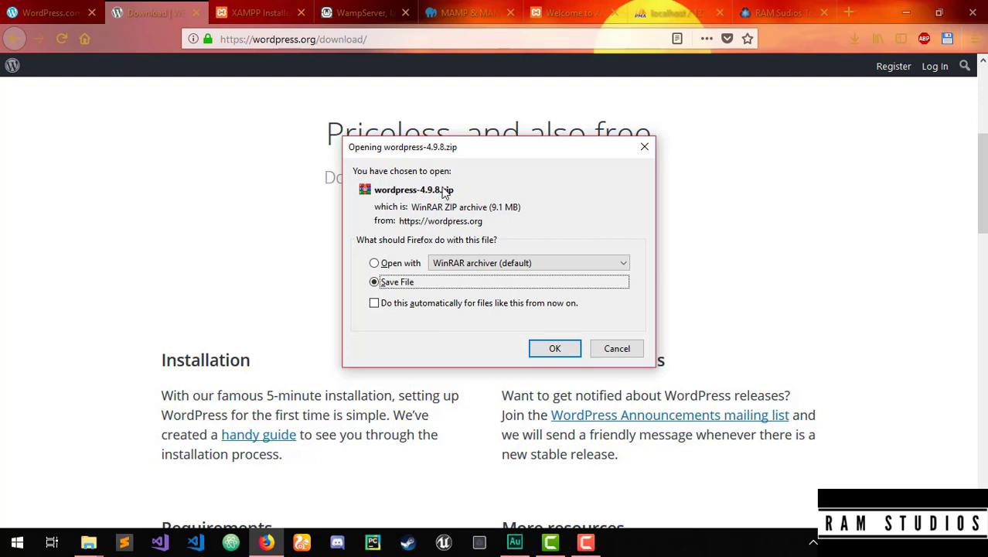
left_click(576, 352)
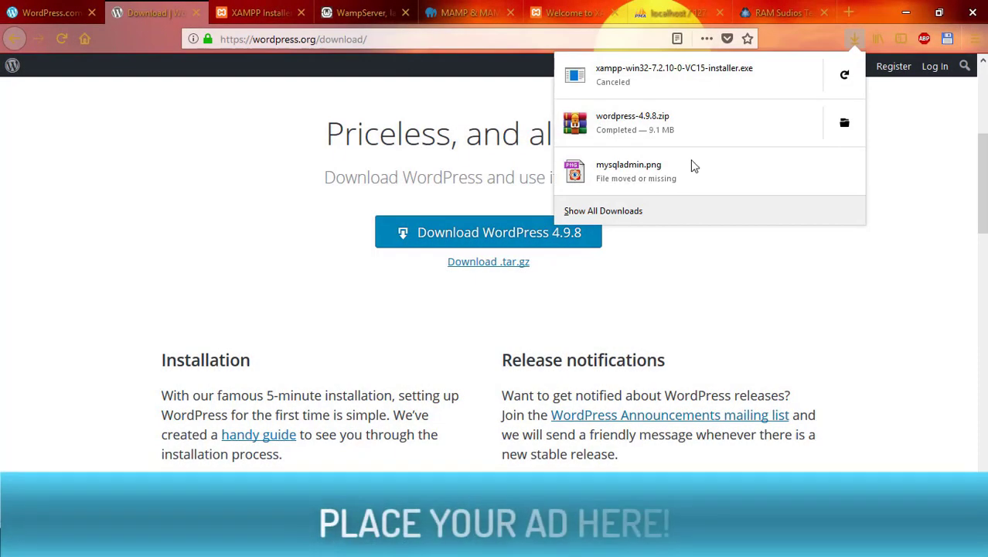
left_click(806, 314)
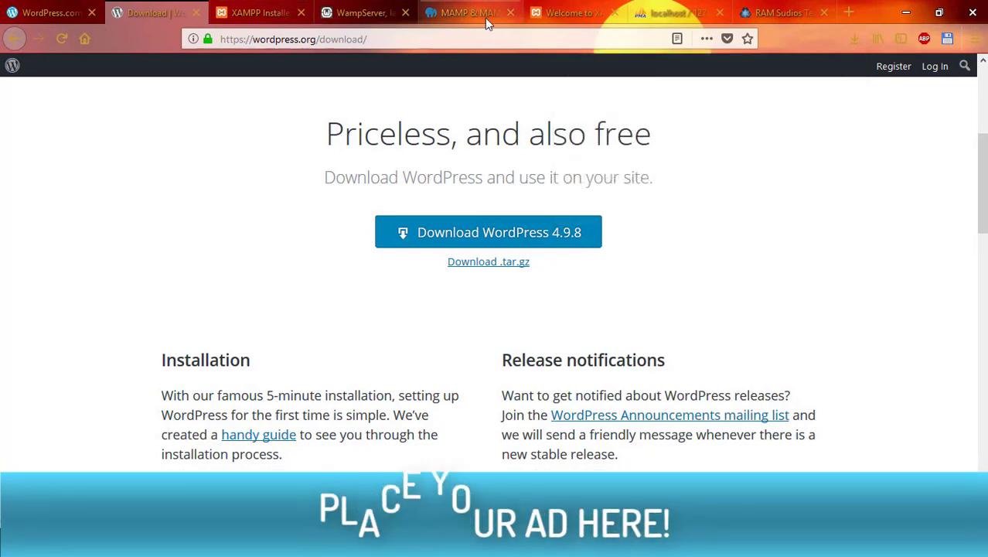
Step: Look through the open MAMP, WampServer and XAMPP sites, including XAMPP's Windows and Linux download options
left_click(448, 11)
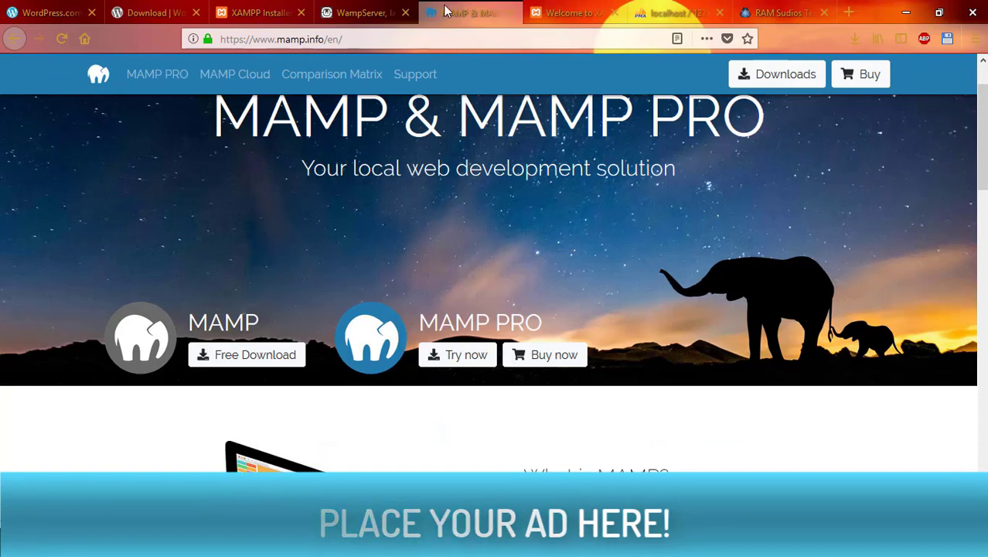
left_click(375, 11)
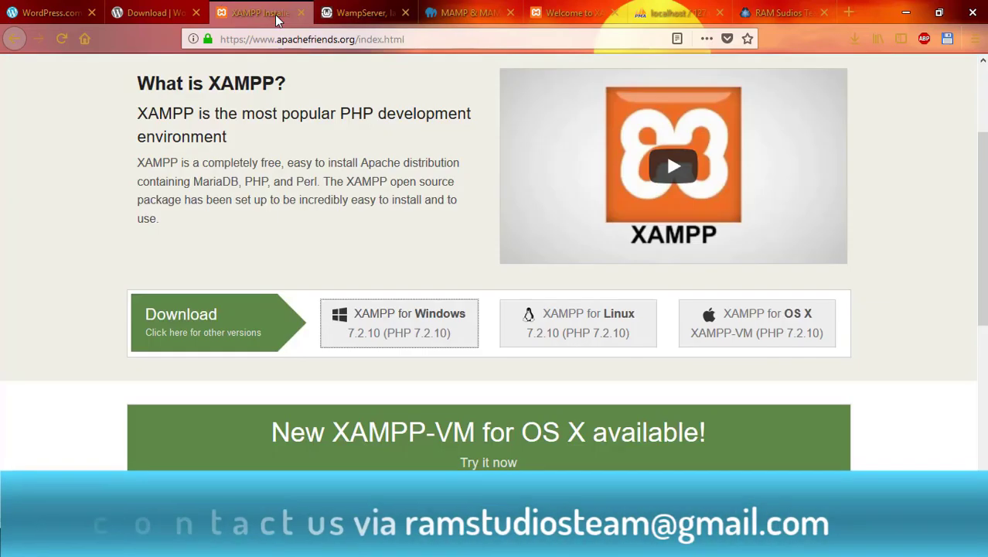
left_click(255, 13)
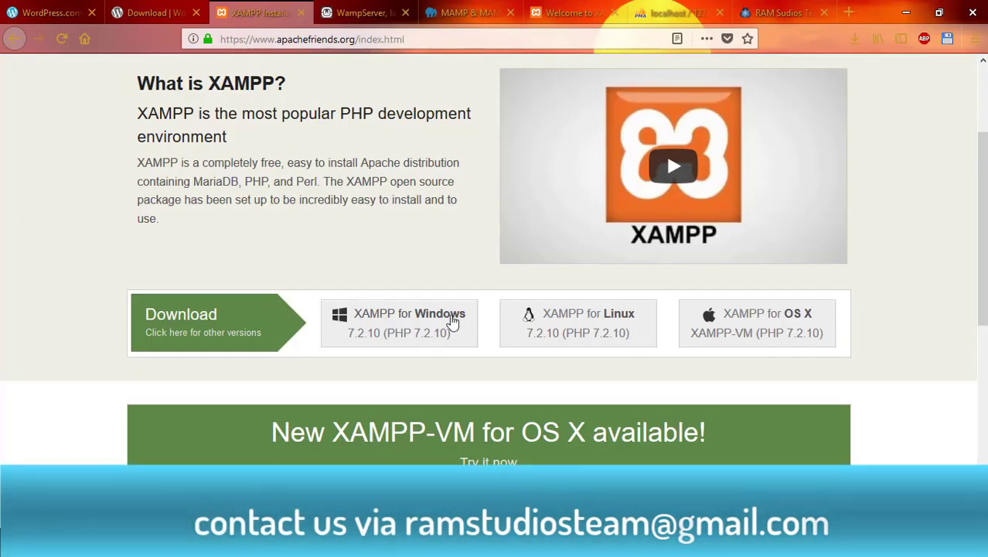
left_click(360, 336)
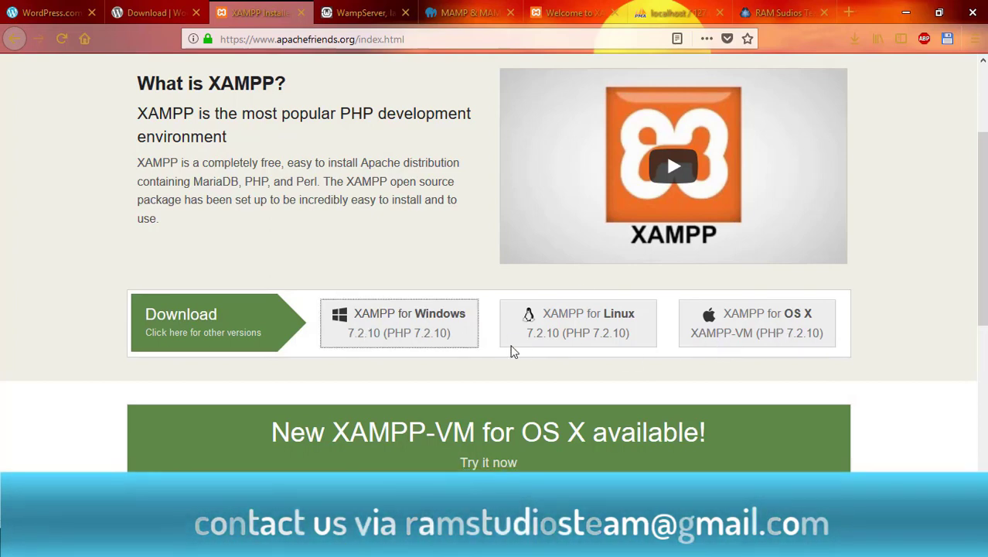
left_click(608, 331)
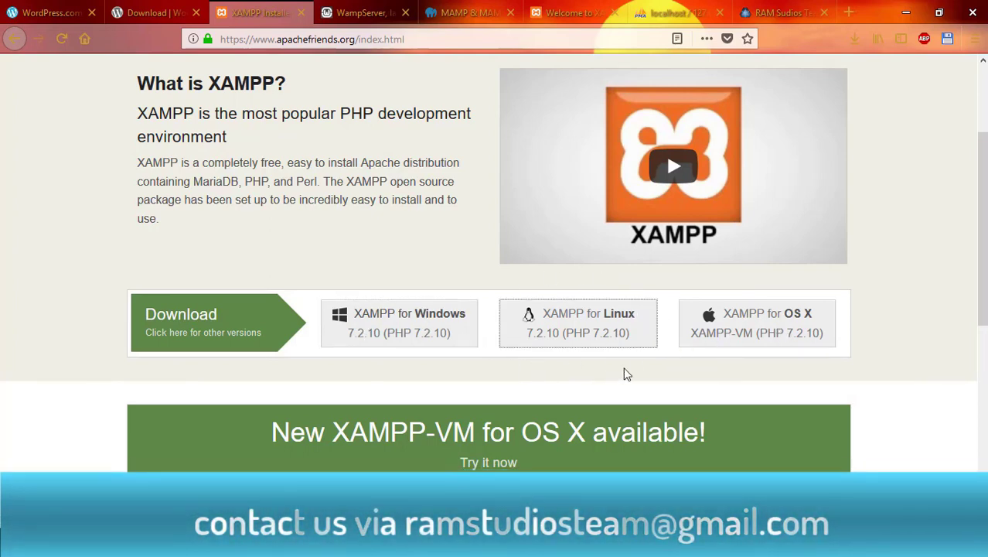
right_click(530, 272)
left_click(877, 293)
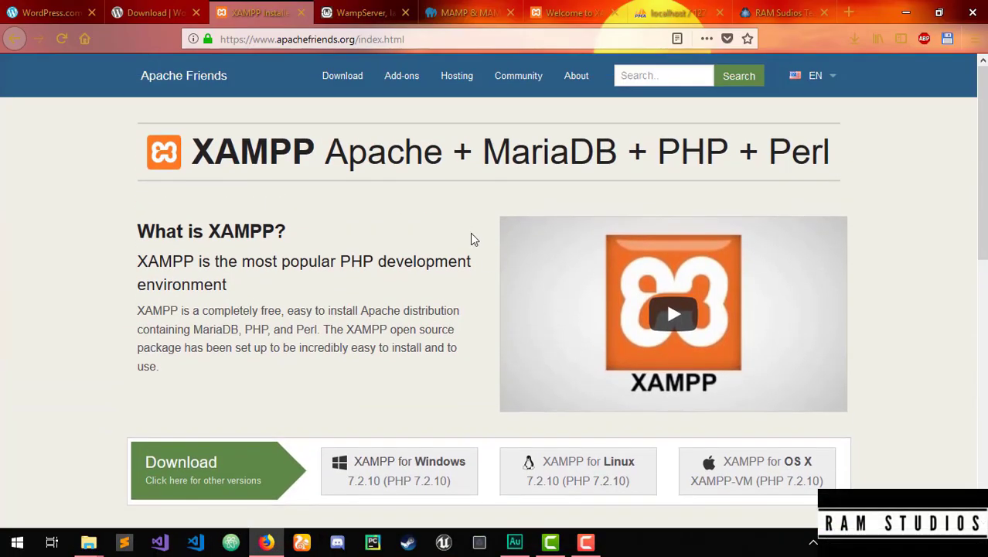
Step: Examine WampServer's 64-bit and 32-bit download options and read the MAMP, MAMP PRO and MAMP Cloud descriptions
left_click(360, 13)
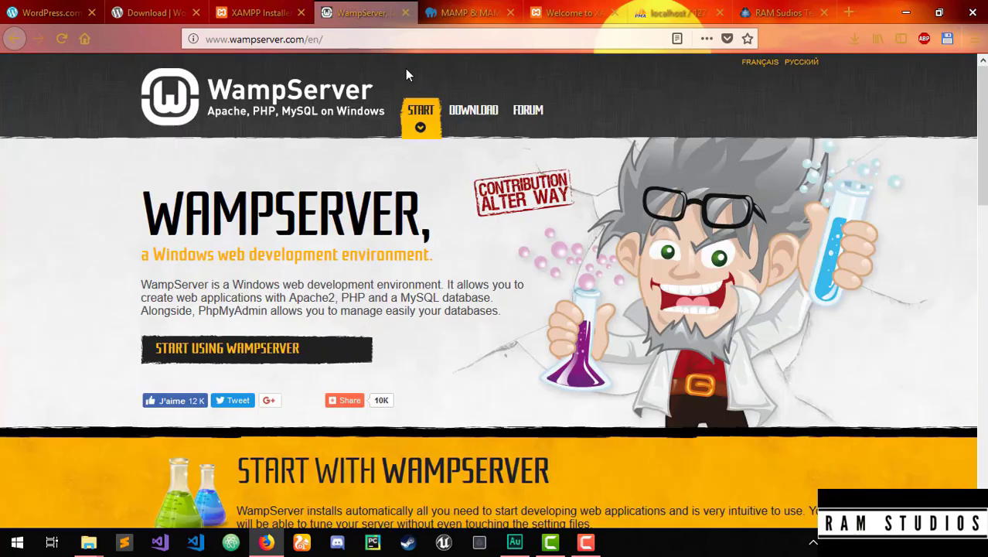
left_click(473, 122)
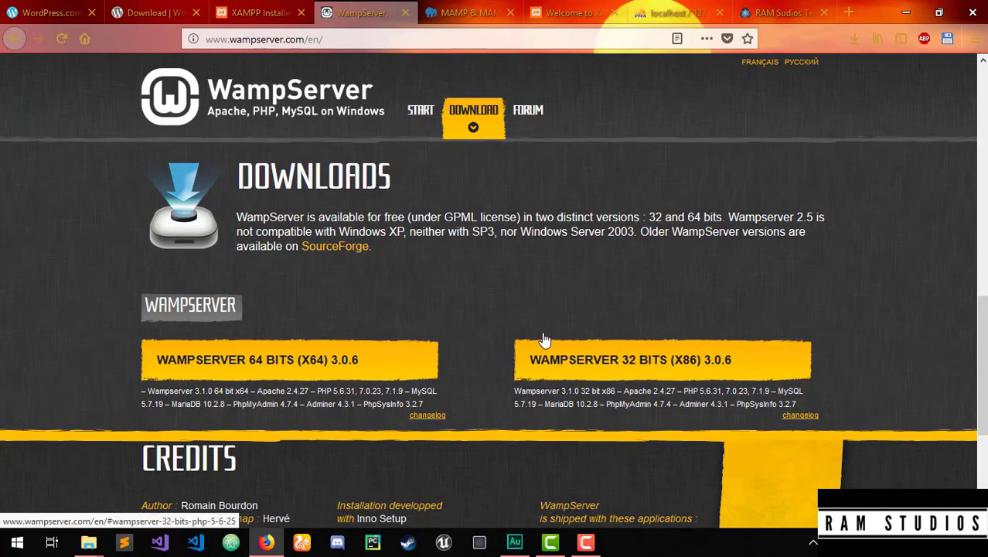
left_click(486, 9)
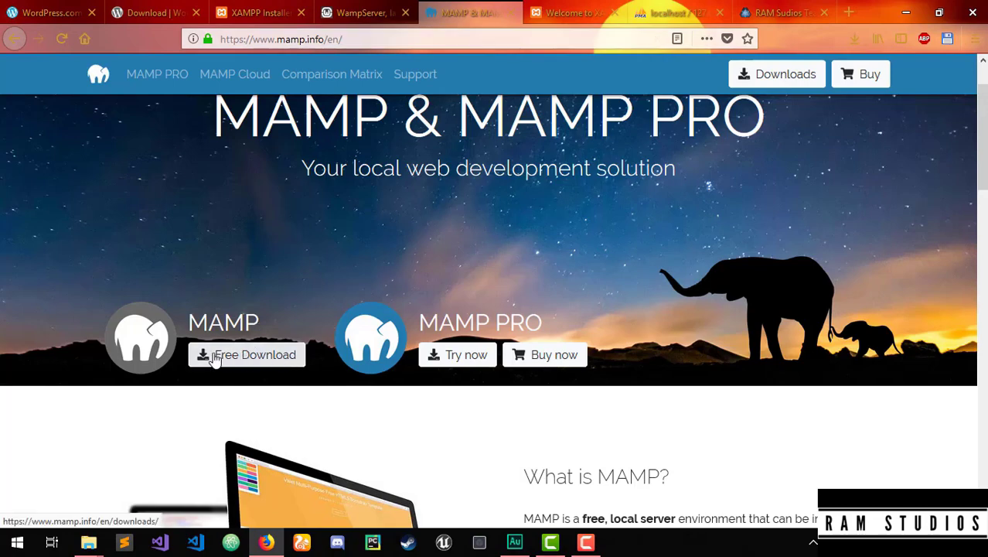
scroll(259, 366, "down", 4)
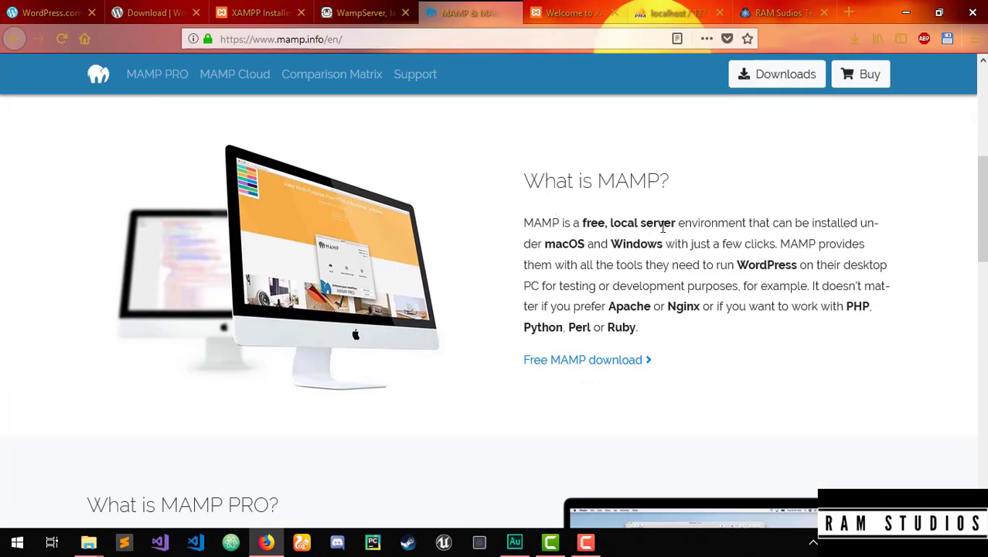
scroll(713, 306, "down", 6)
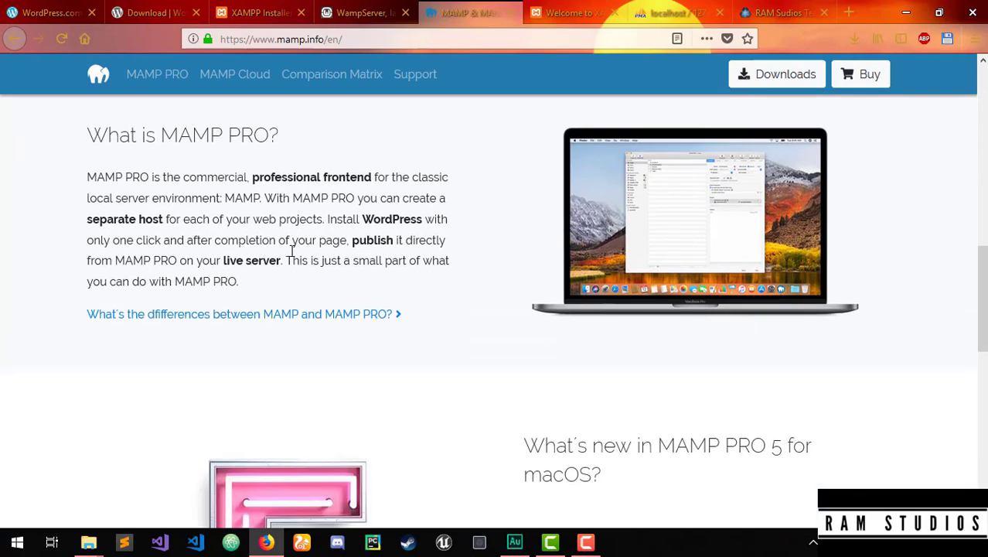
scroll(442, 295, "down", 4)
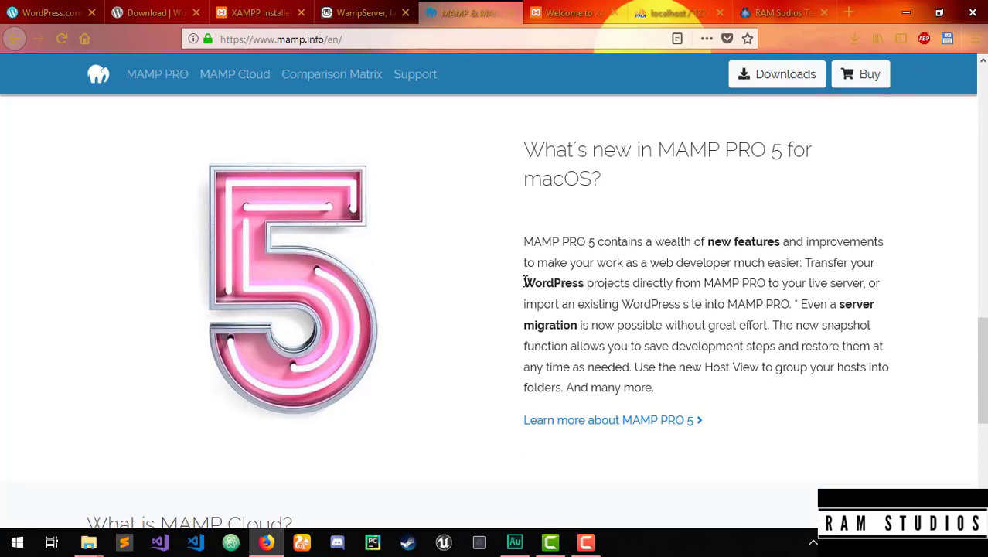
scroll(525, 284, "down", 5)
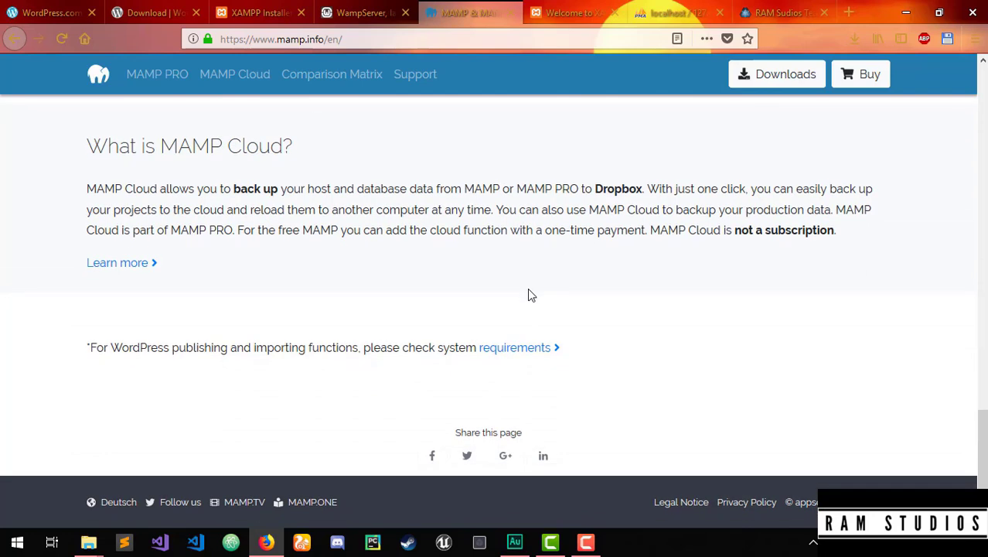
scroll(529, 293, "up", 5)
Step: Download XAMPP 7.2.10 for Windows from the Apache Friends site and save the installer file
left_click(374, 7)
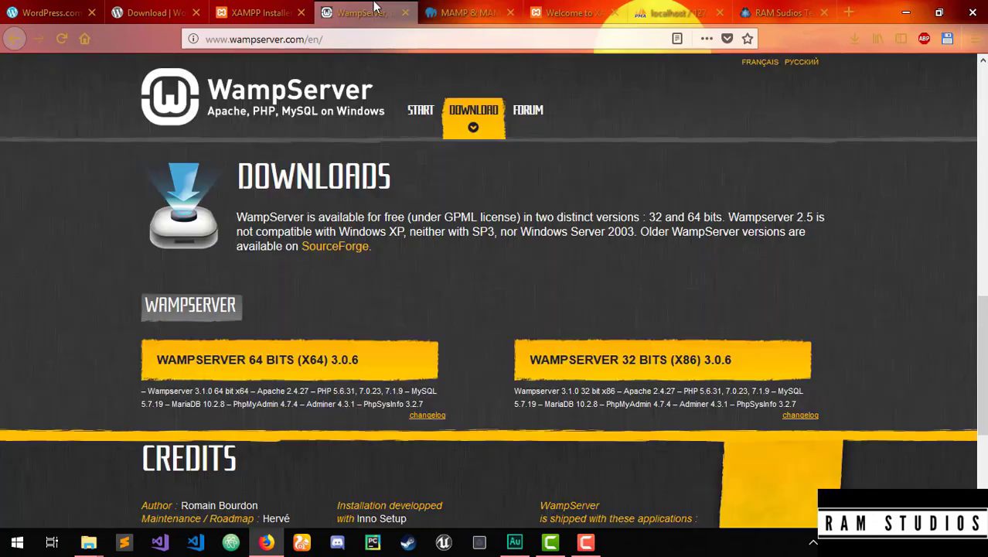
left_click(263, 6)
scroll(342, 313, "down", 2)
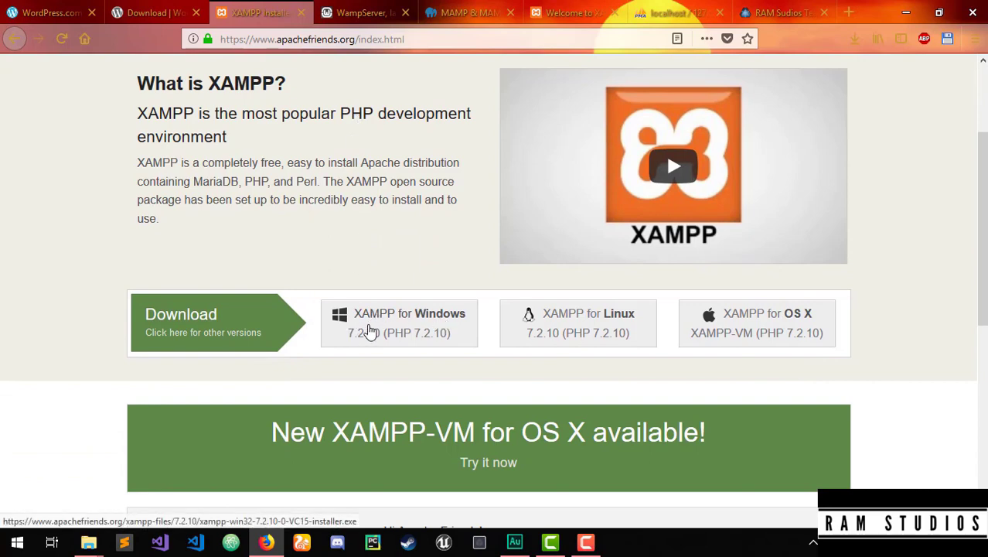
left_click(405, 335)
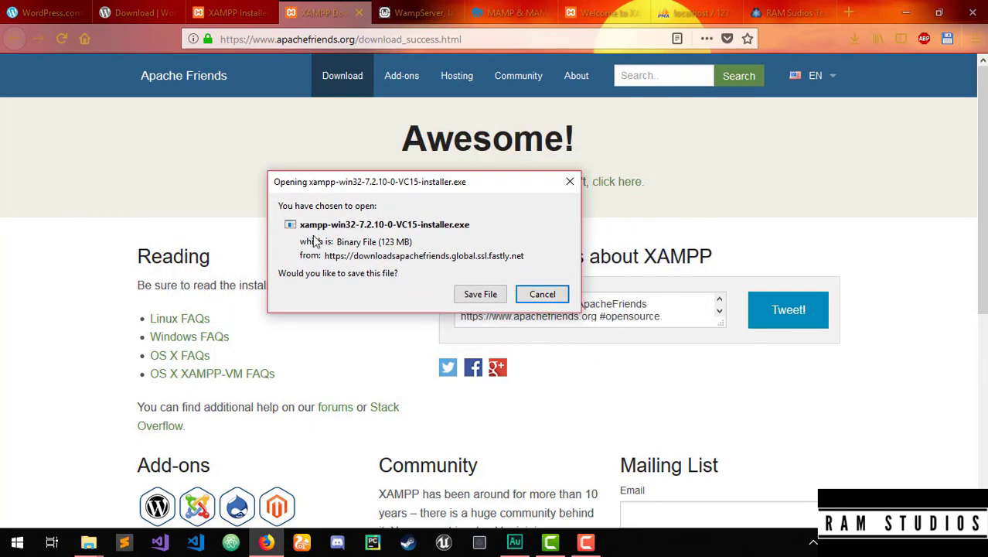
left_click(480, 294)
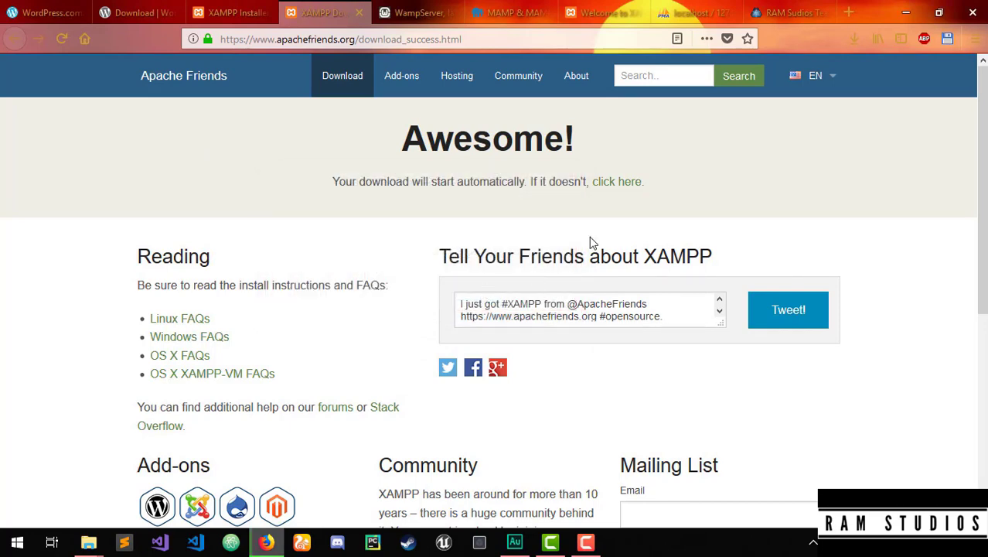
Step: Show the downloaded files in File Explorer and select xampp-win32-7.2.10-0-VC15-installer.exe
mouse_move(821, 68)
left_click(849, 35)
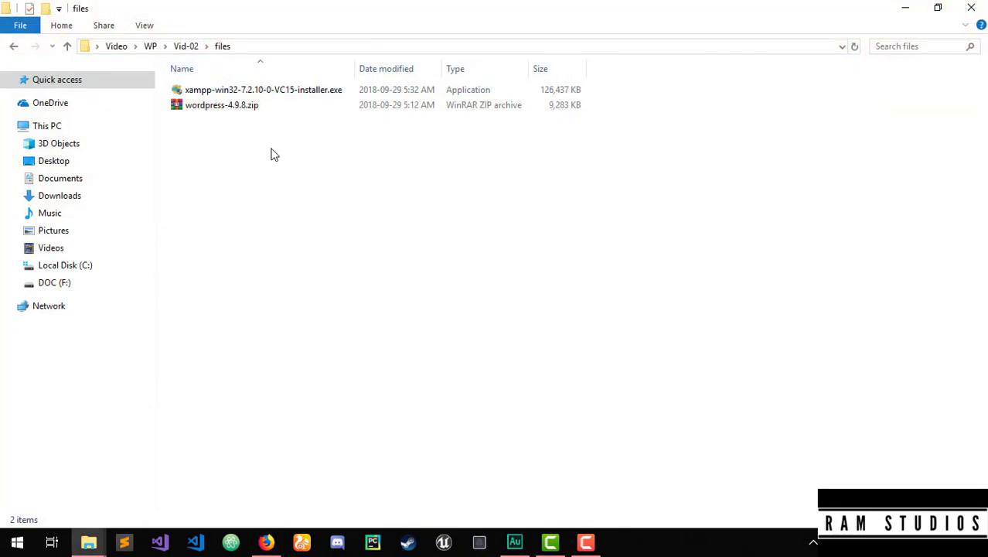
left_click_drag(252, 155, 225, 137)
left_click(221, 93)
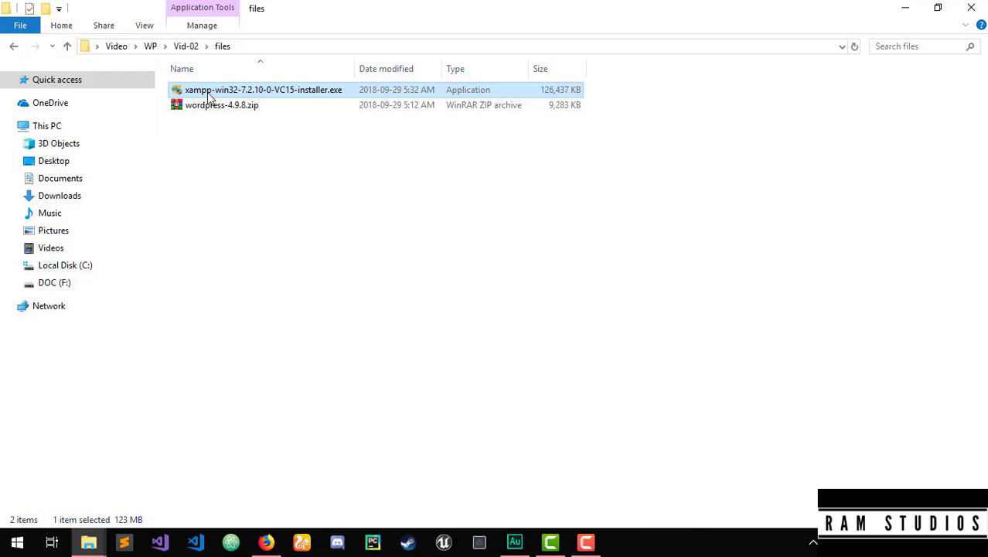
Step: Launch xampp-win32-7.2.10-0-VC15-installer.exe and acknowledge the User Account Control warning
double_click(271, 91)
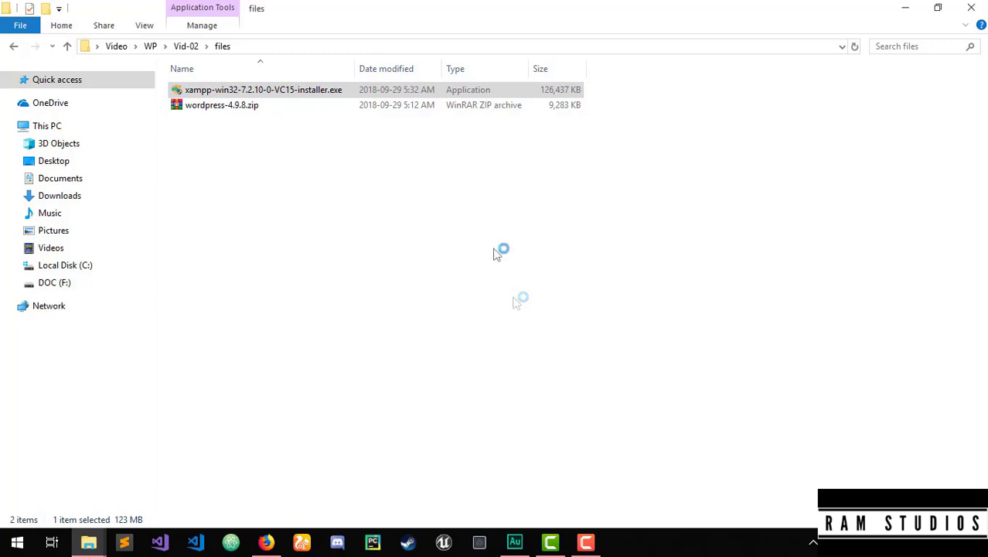
left_click_drag(255, 169, 721, 385)
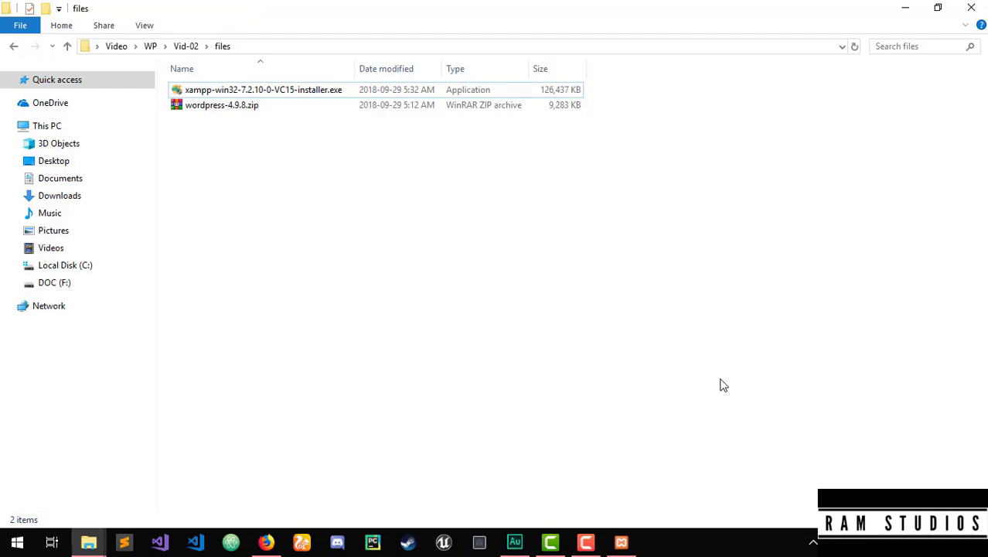
left_click(624, 544)
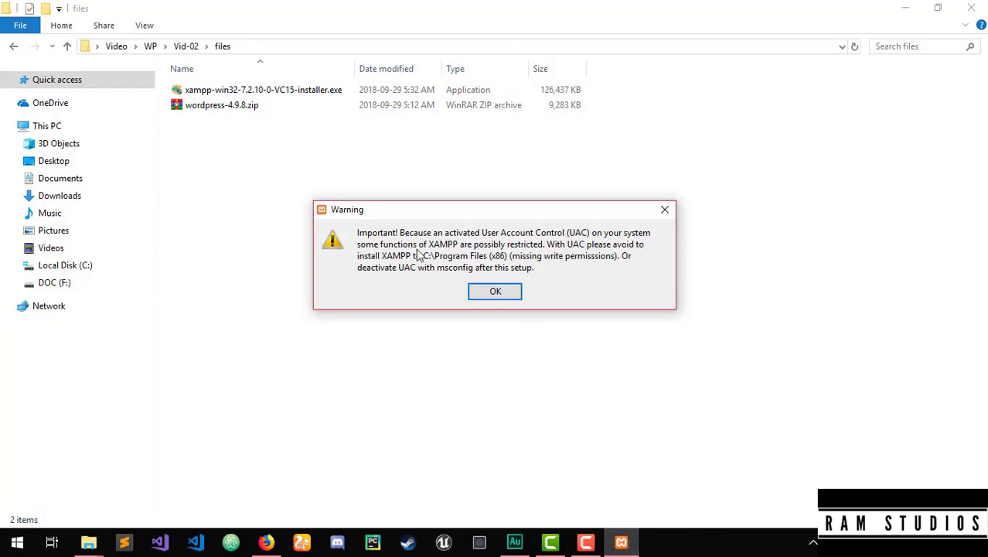
left_click(494, 292)
Step: Start the XAMPP setup wizard and accept the component selection with all servers, program languages and tools included
left_click_drag(380, 137, 251, 108)
left_click(457, 378)
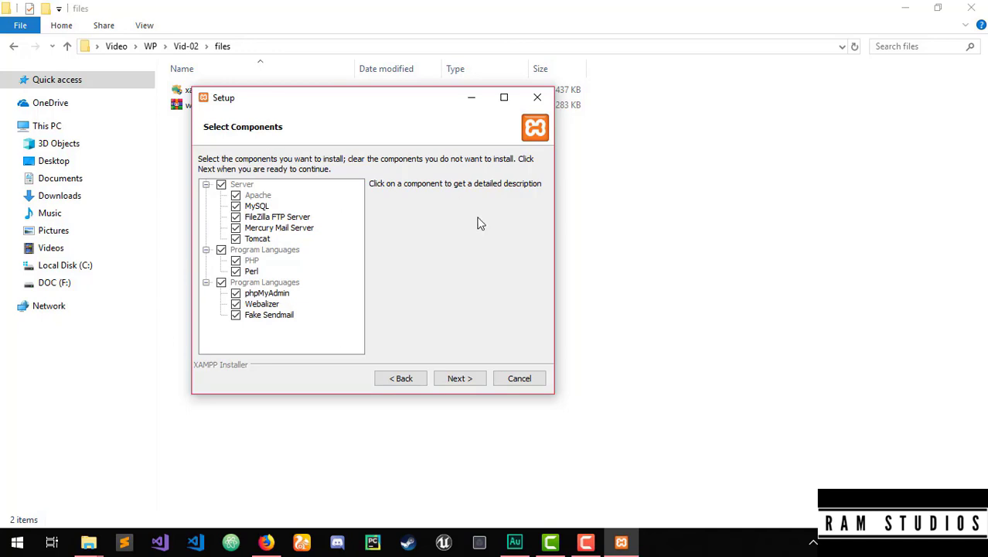
left_click(471, 378)
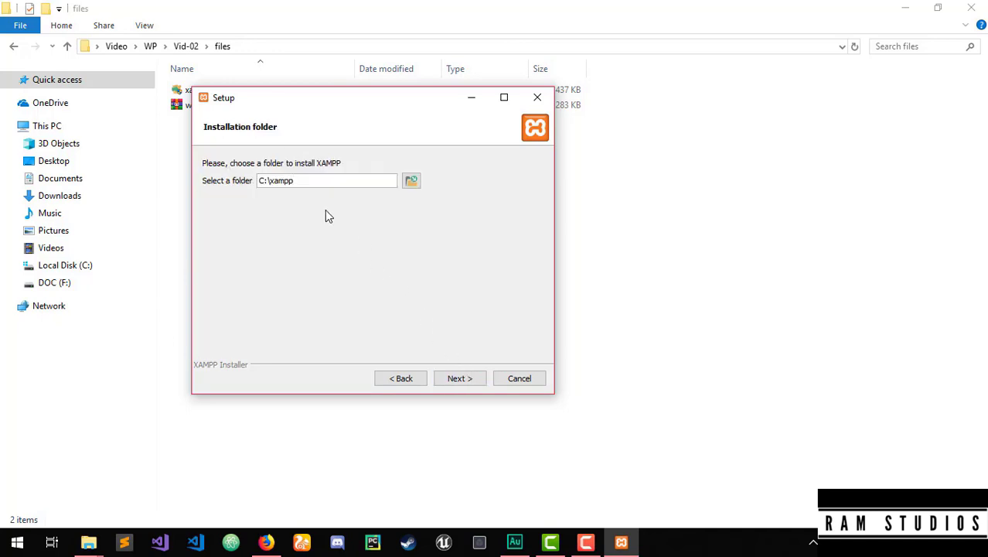
Step: Keep C:\xampp as the installation folder and continue past the Bitnami information to begin installing XAMPP
left_click(410, 182)
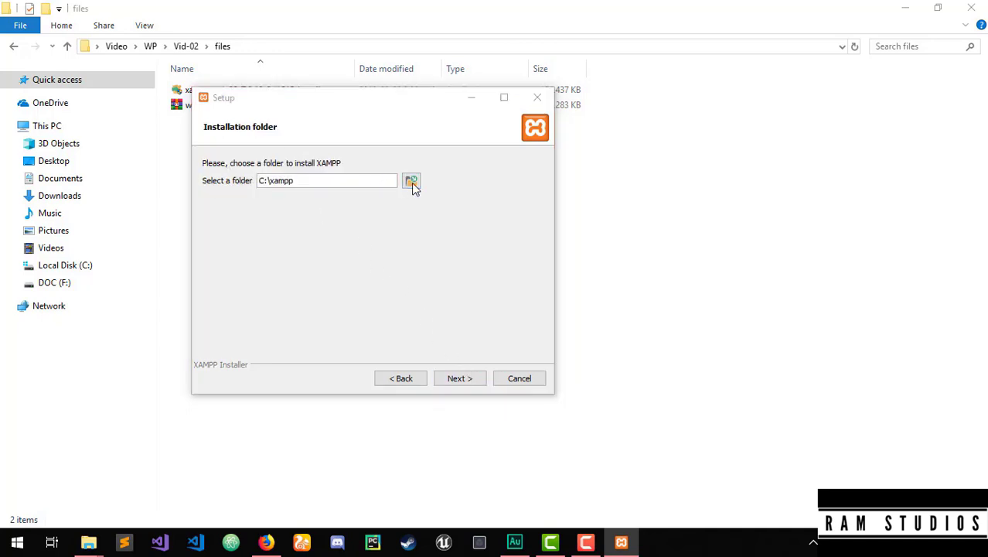
left_click_drag(458, 147, 464, 50)
left_click_drag(584, 275, 592, 109)
left_click(598, 57)
left_click(459, 378)
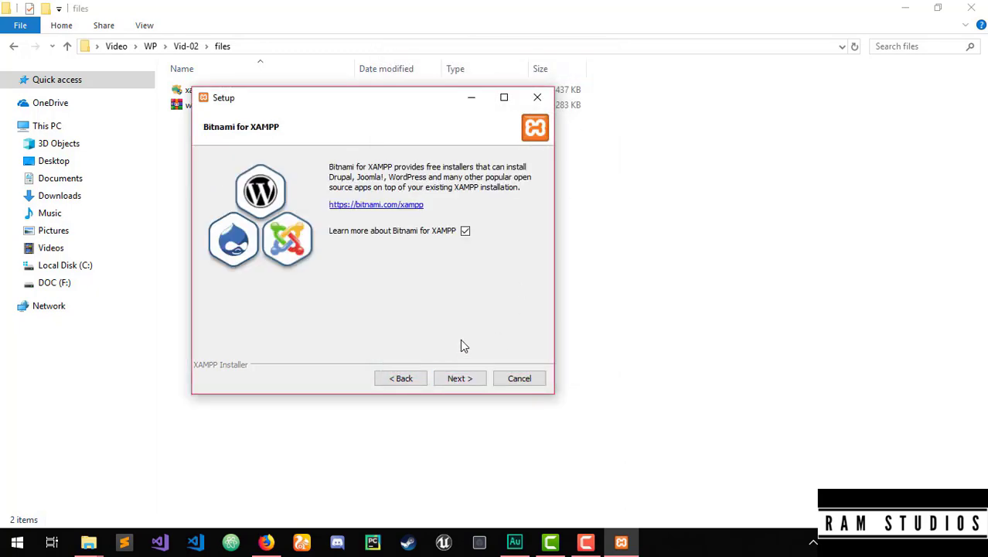
left_click(461, 378)
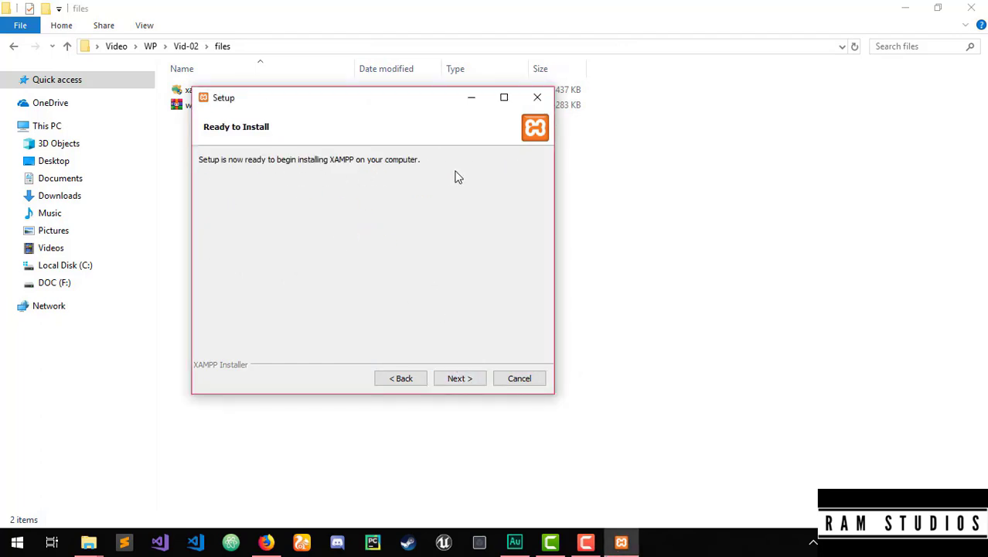
left_click(477, 384)
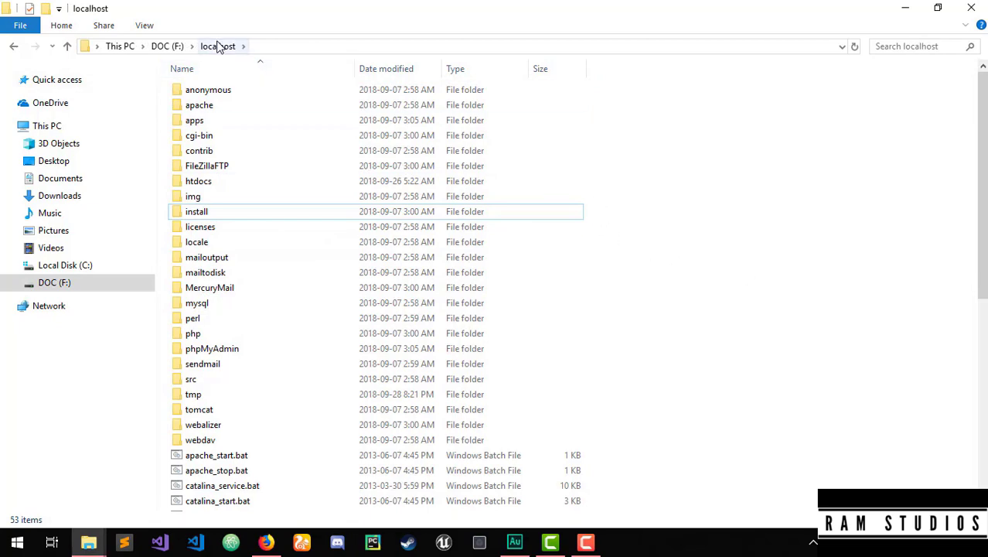
Step: Look through the folders and files of the XAMPP installation in F:\localhost
scroll(675, 171, "down", 6)
scroll(675, 172, "up", 6)
scroll(415, 269, "down", 8)
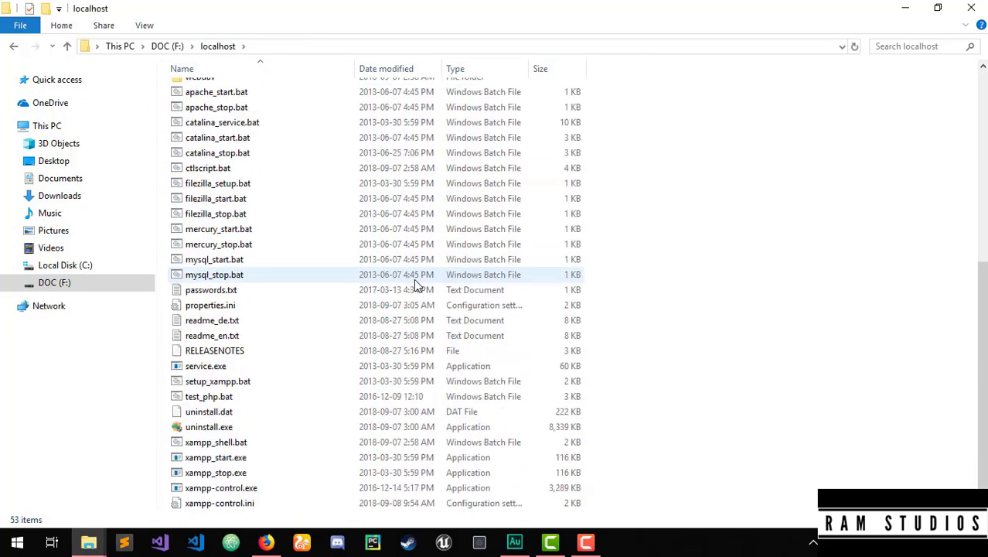
scroll(411, 272, "up", 1)
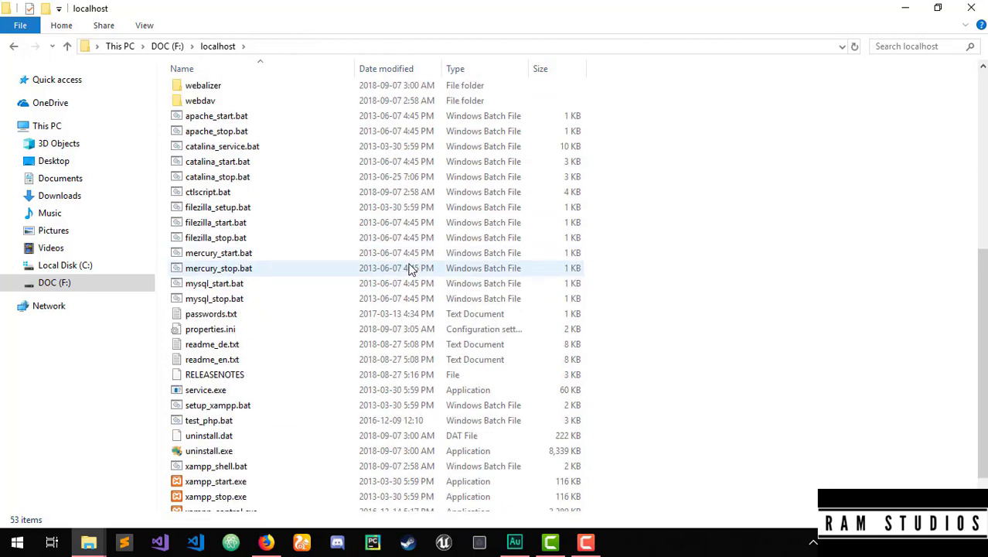
scroll(388, 303, "down", 1)
scroll(388, 302, "up", 7)
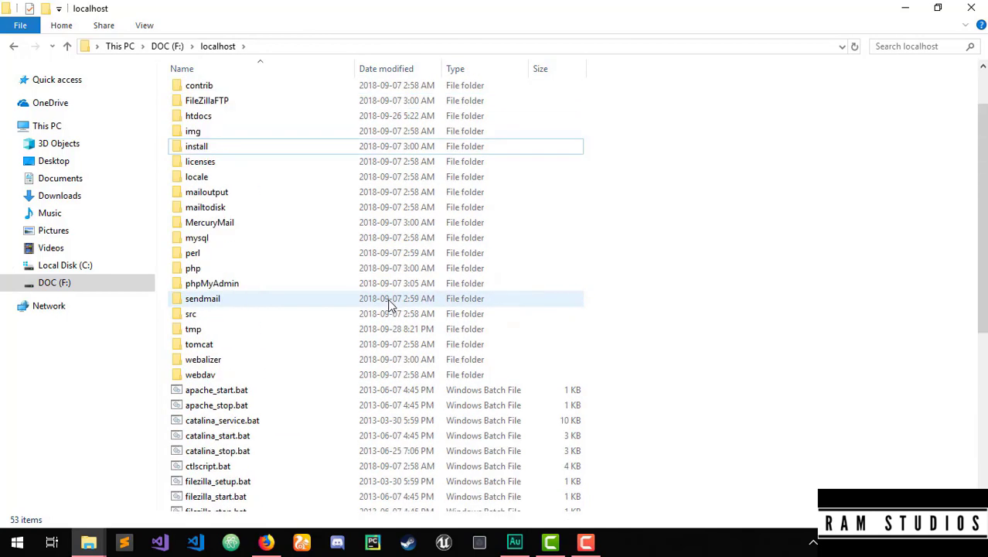
scroll(388, 304, "up", 2)
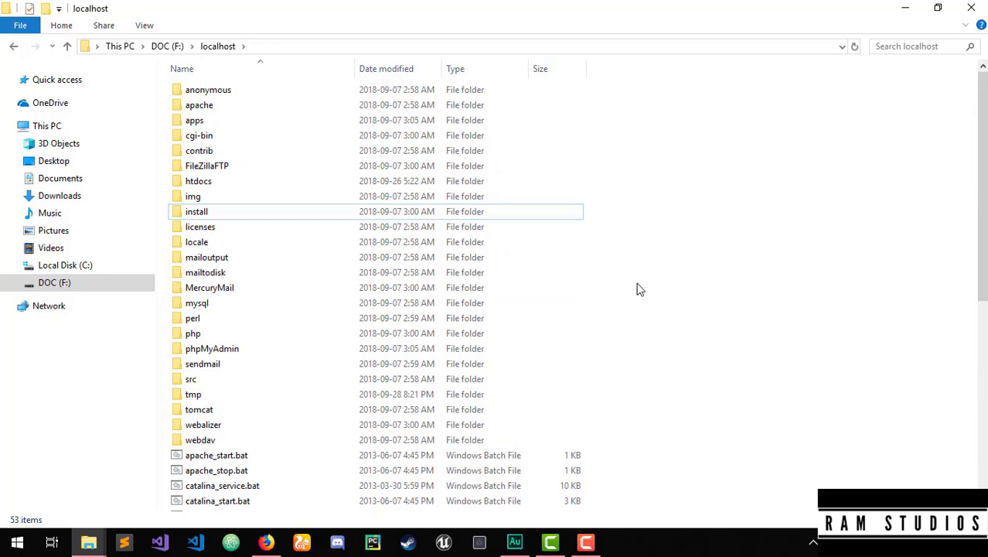
Step: Launch xampp-control.exe from the localhost folder and start the Apache and MySQL modules
scroll(309, 243, "down", 5)
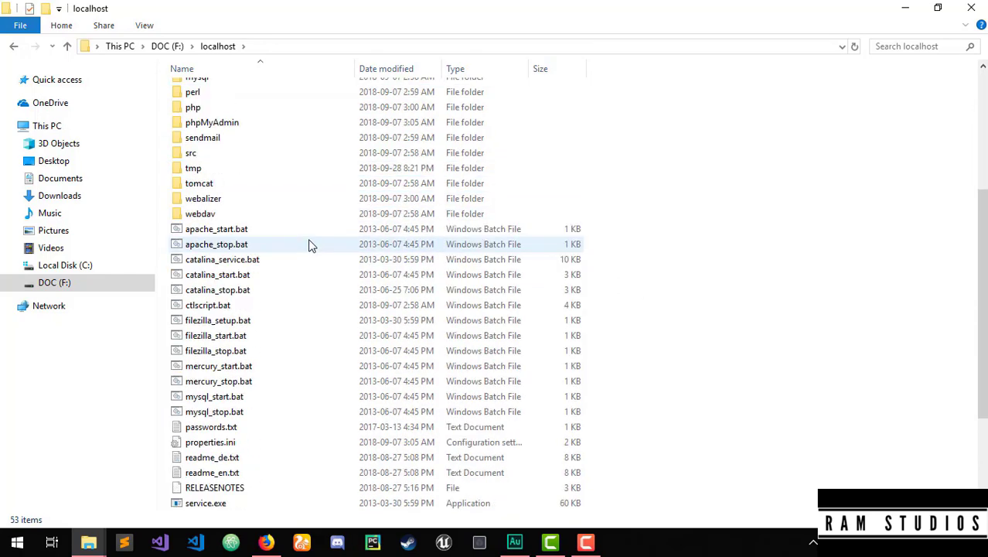
scroll(309, 244, "down", 3)
left_click(180, 478)
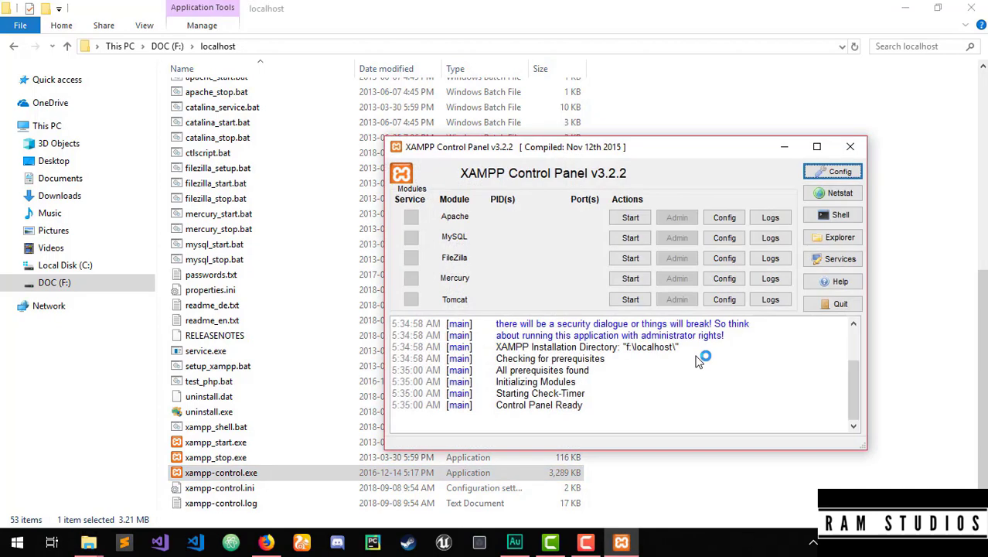
left_click_drag(651, 157, 602, 130)
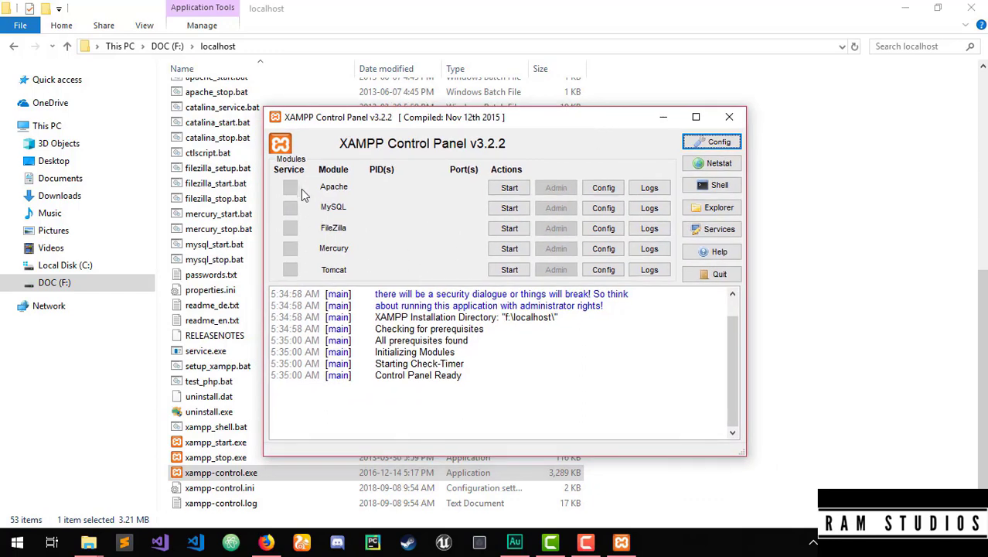
left_click(510, 188)
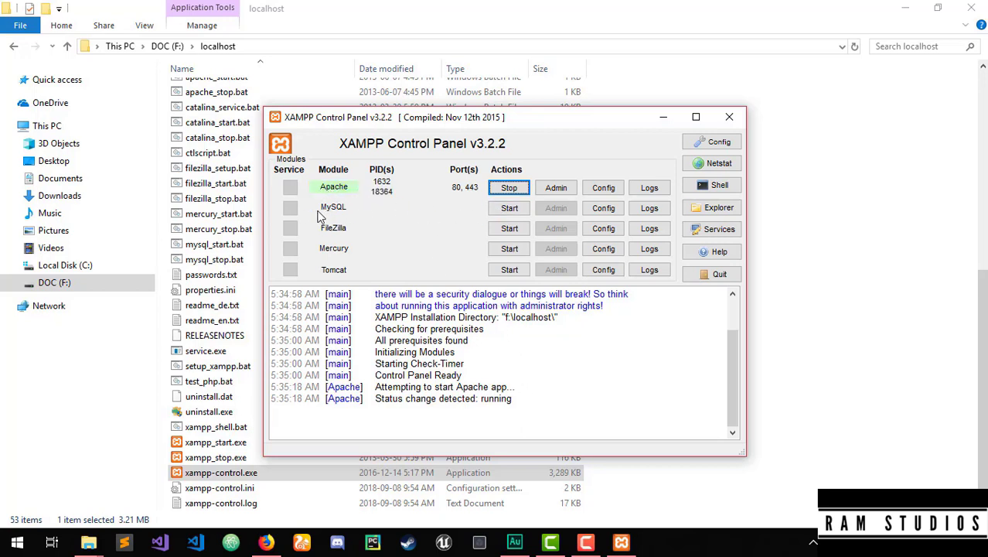
left_click(494, 210)
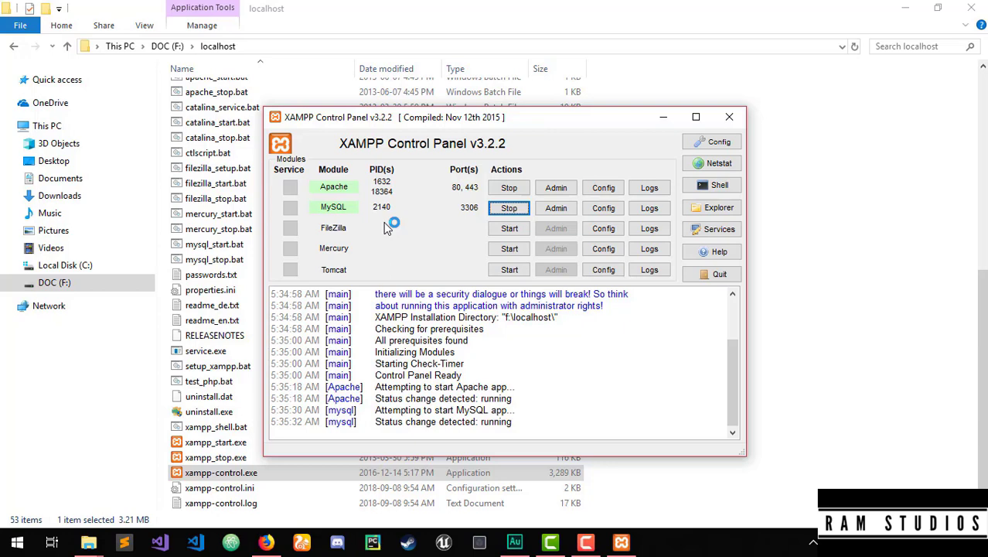
Step: Switch to Firefox and load localhost/ in a new tab
left_click(266, 541)
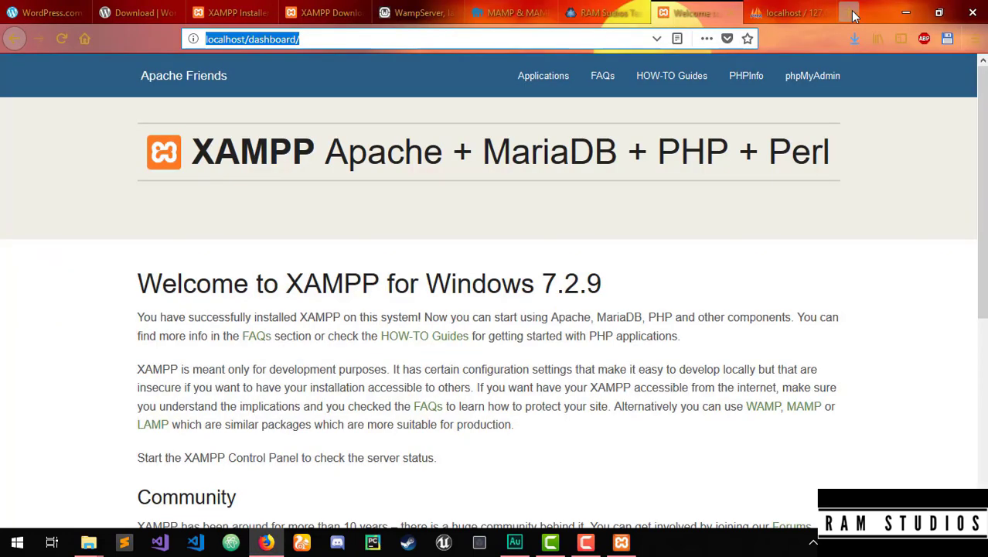
key("ctrl+t")
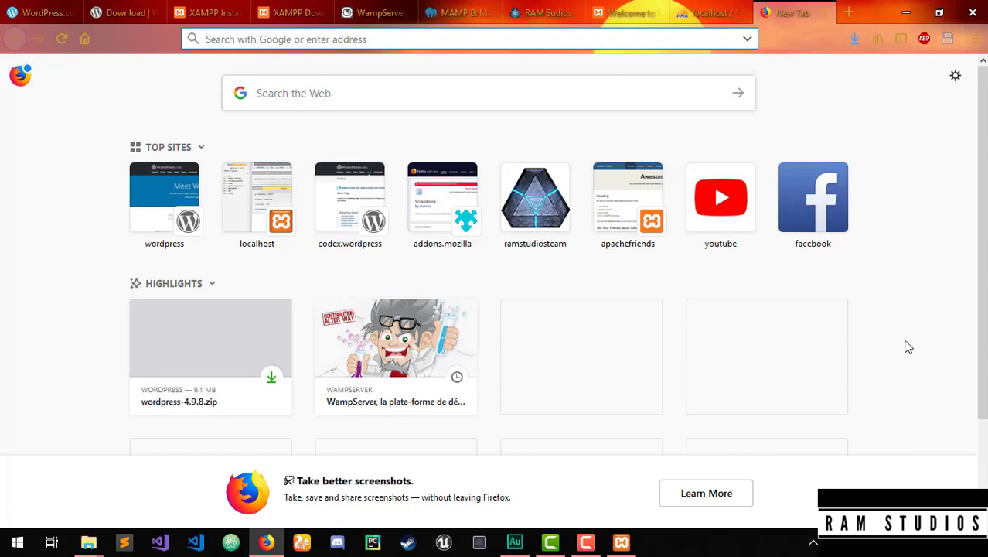
left_click(286, 46)
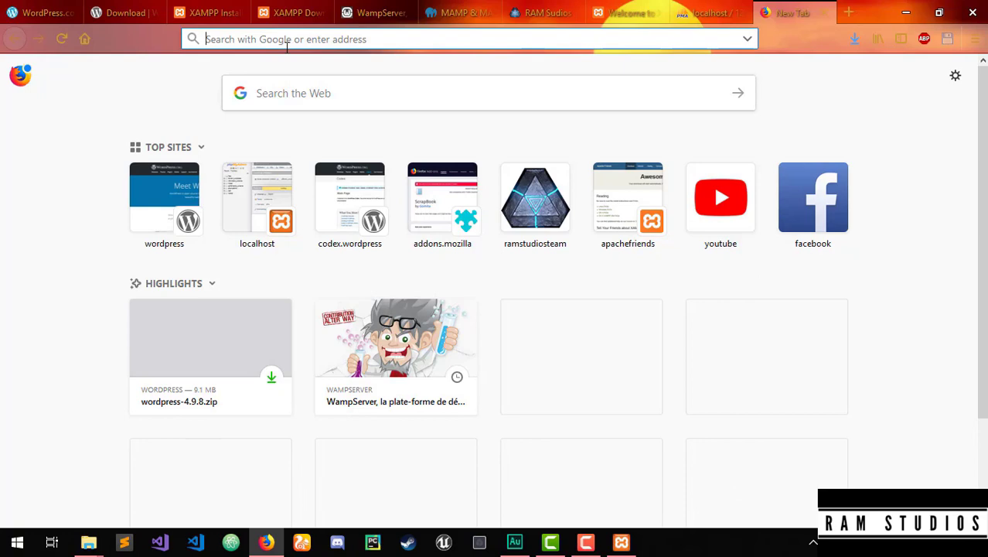
type("local")
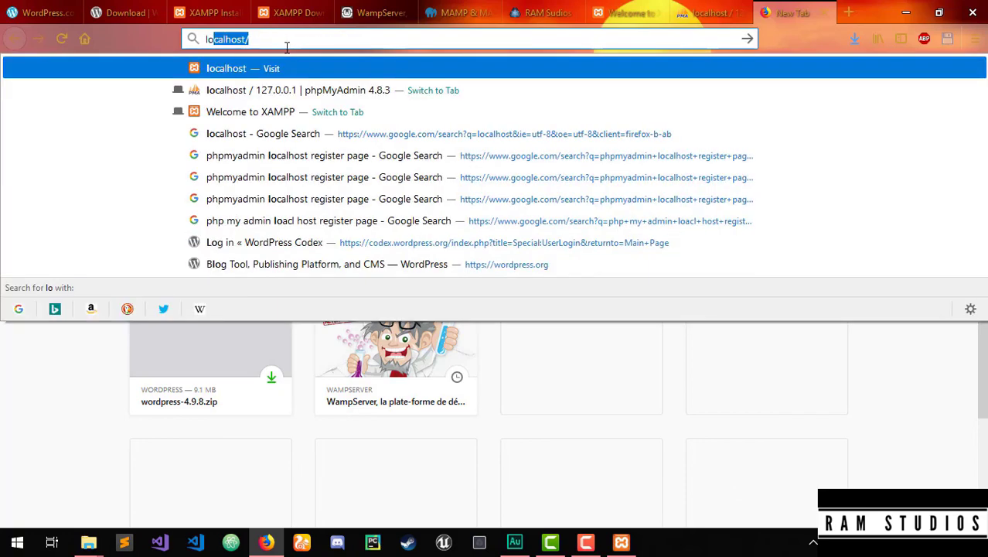
type("hos")
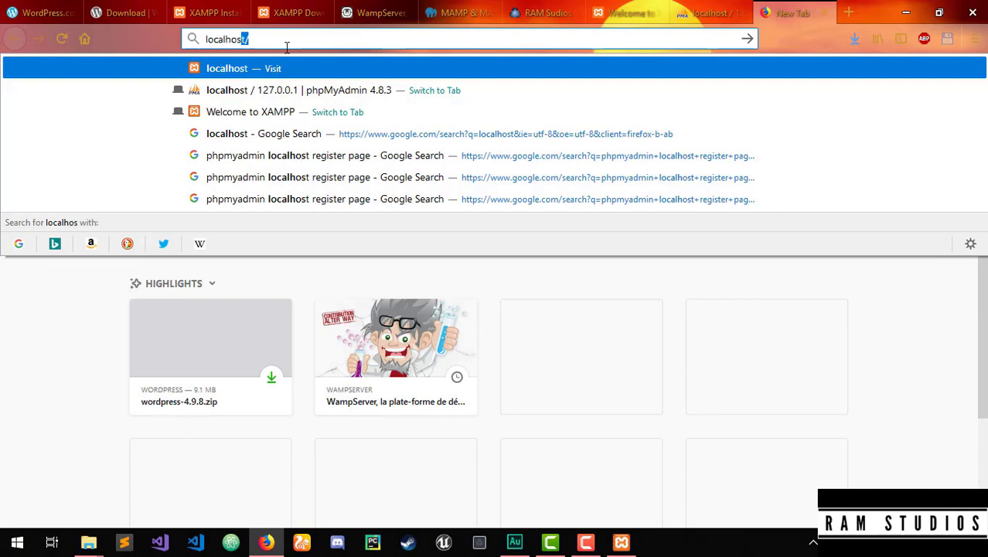
type("t/")
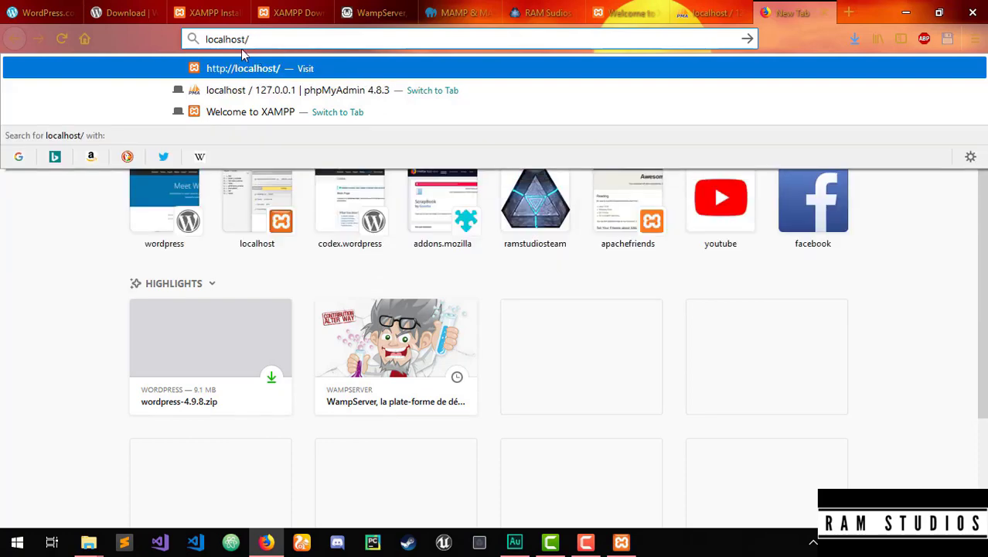
key("Escape")
key("shift+Left")
key("shift+Left")
key("shift+Left")
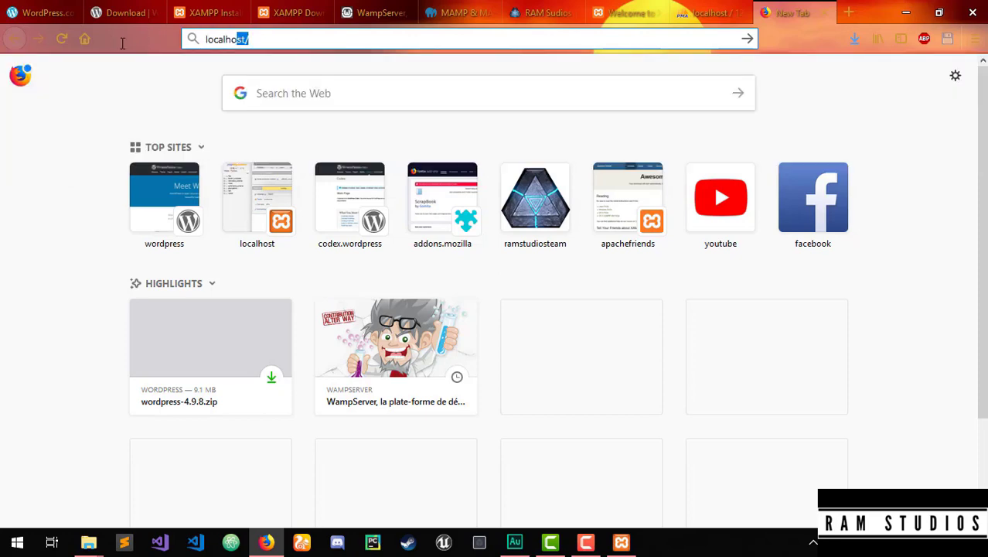
key("shift+Home")
key("Return")
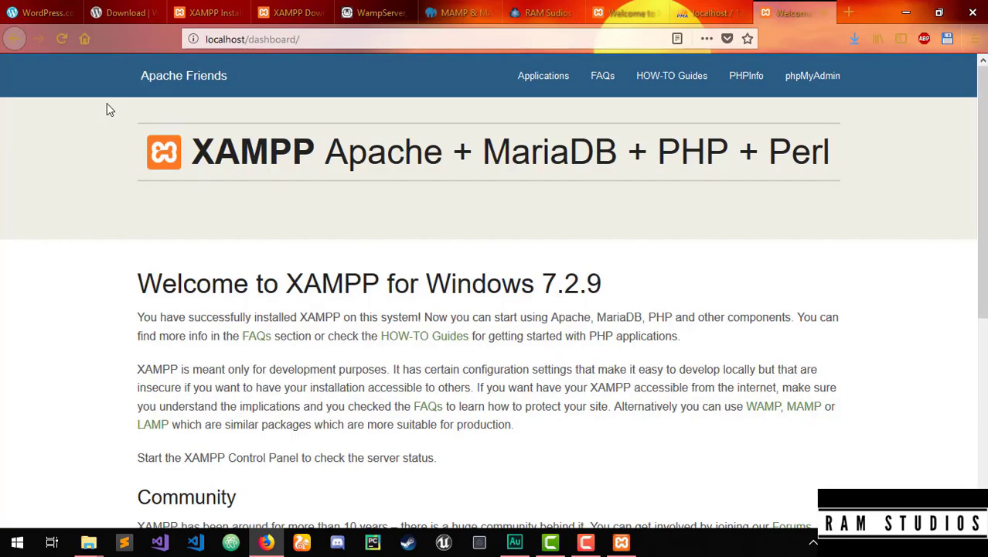
Step: Look through the XAMPP dashboard page, from its welcome text to the Bitnami applications section
scroll(107, 104, "down", 5)
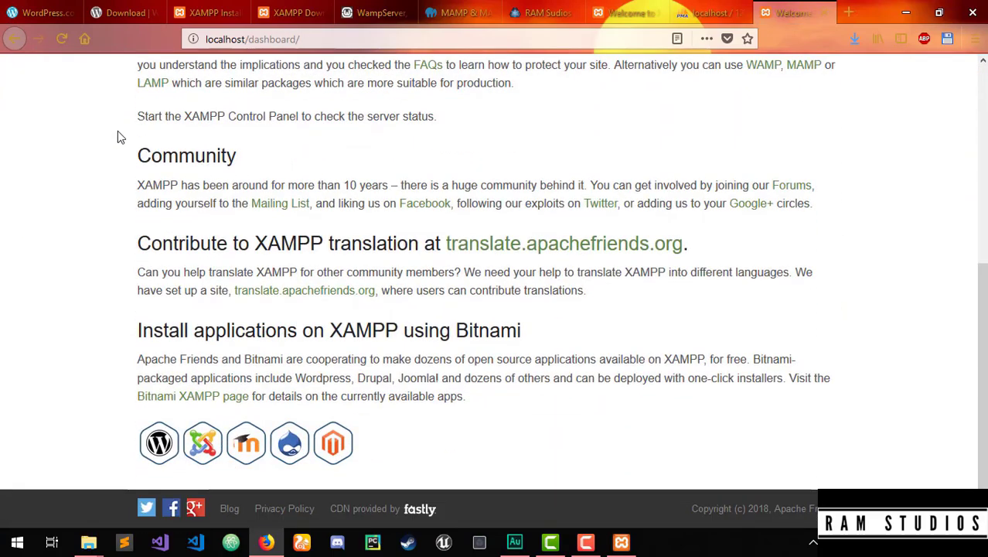
scroll(117, 137, "up", 5)
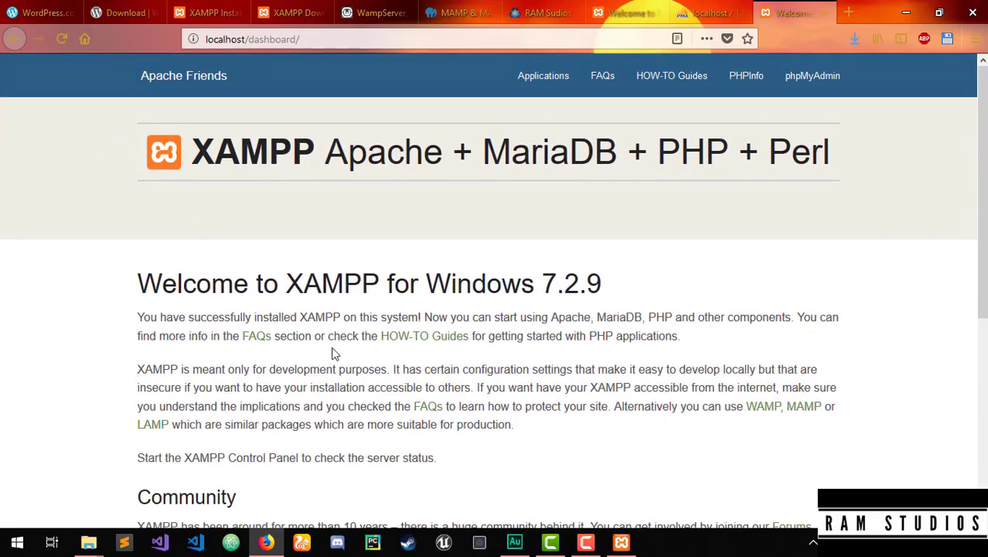
scroll(334, 354, "down", 5)
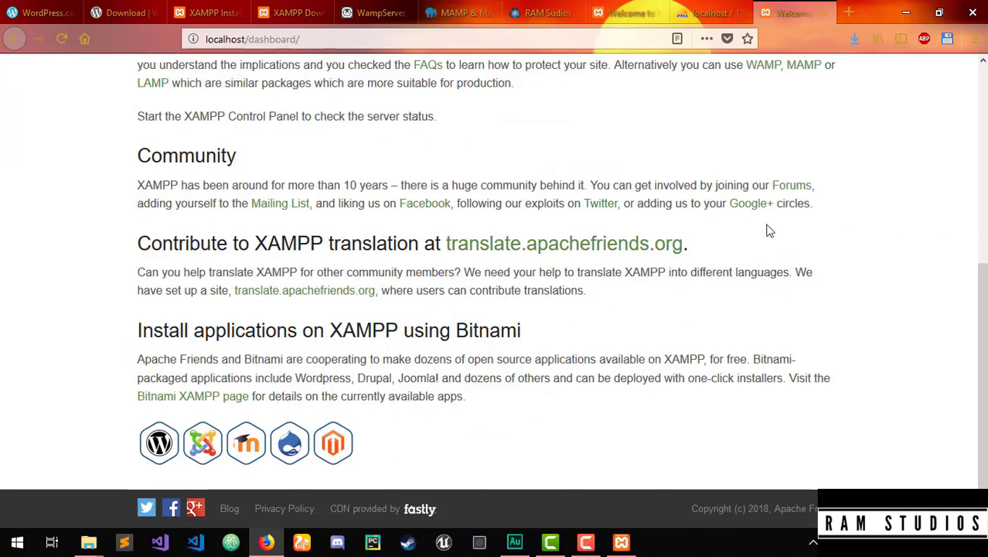
scroll(194, 278, "up", 5)
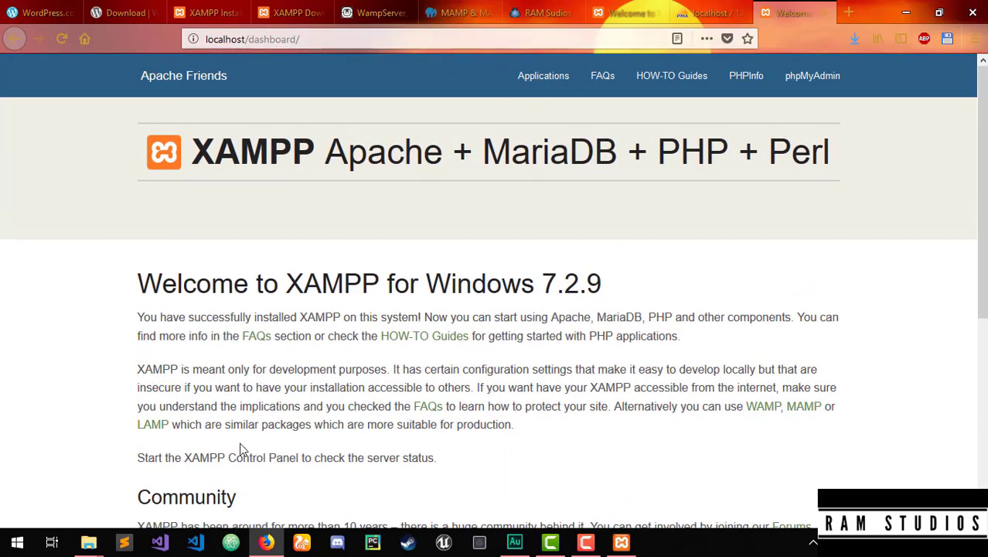
scroll(533, 279, "down", 4)
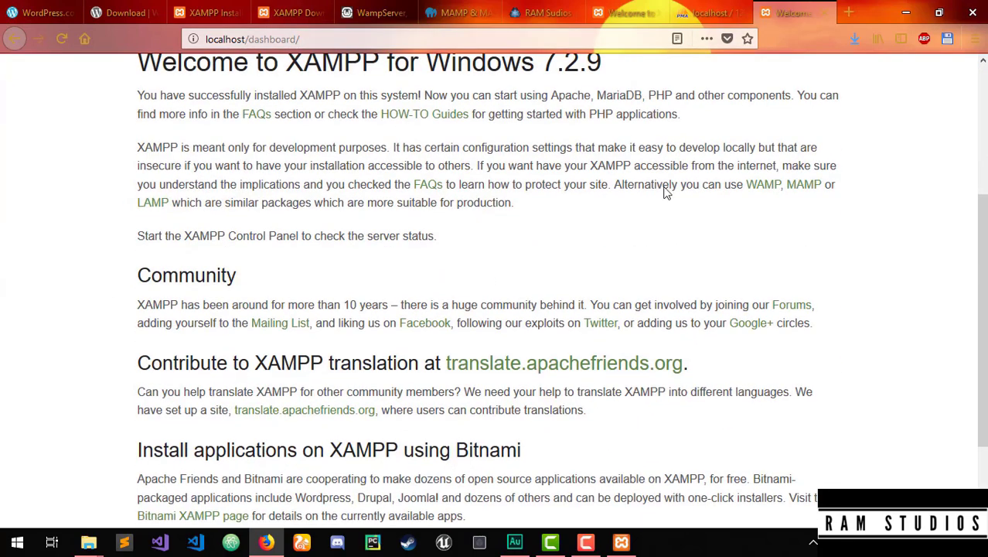
scroll(666, 194, "up", 4)
left_click(392, 35)
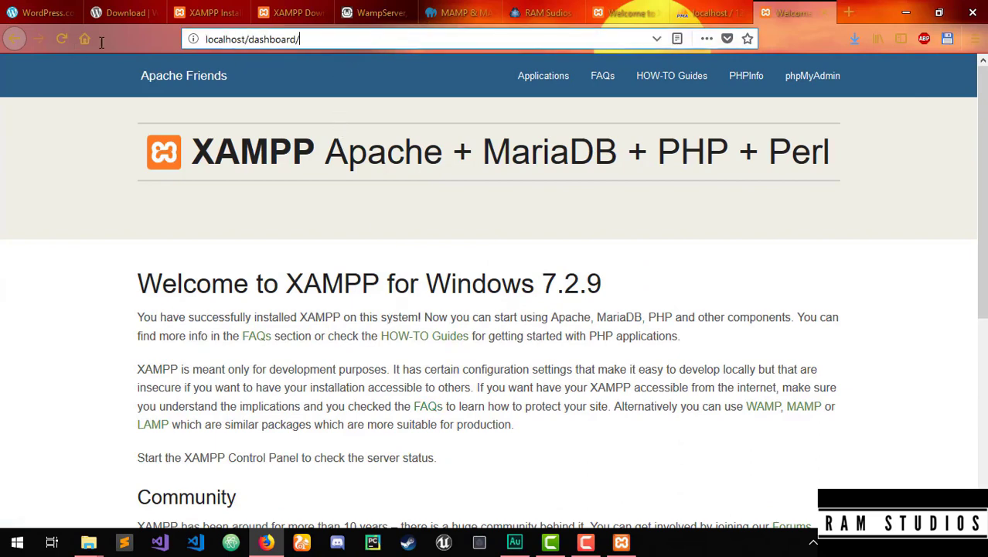
left_click(6, 179)
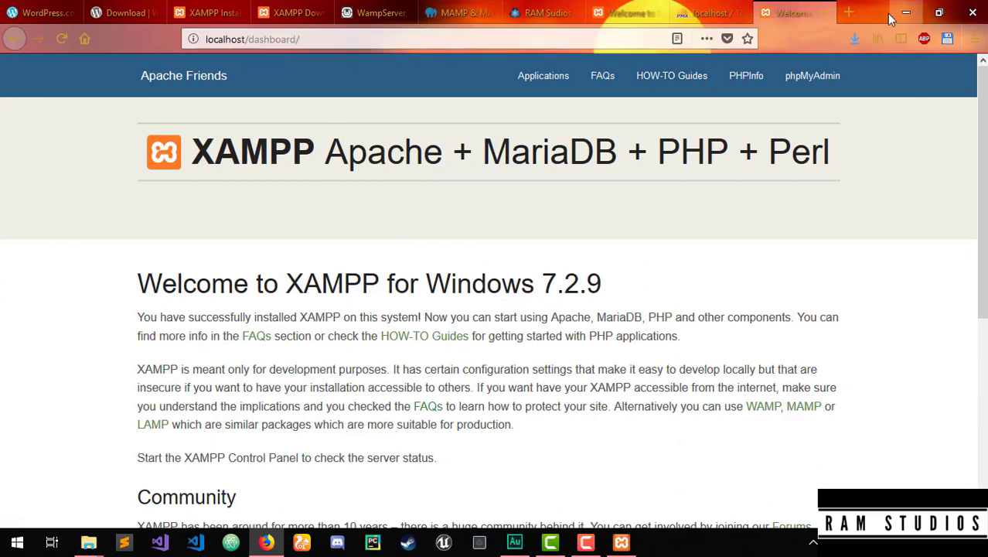
Step: Load localhost/phpmyadmin in a new browser tab and look over the phpMyAdmin start page
left_click(848, 13)
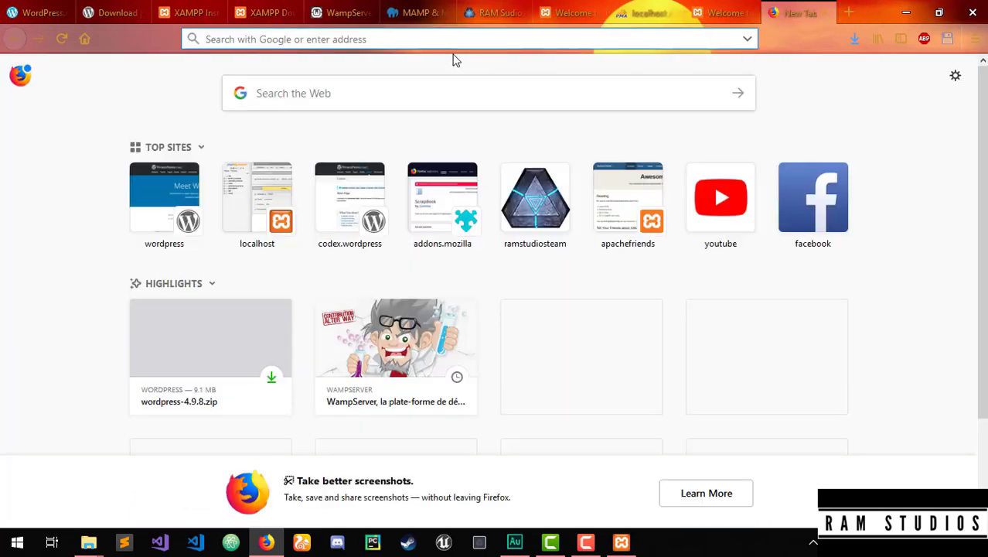
type("localhost/")
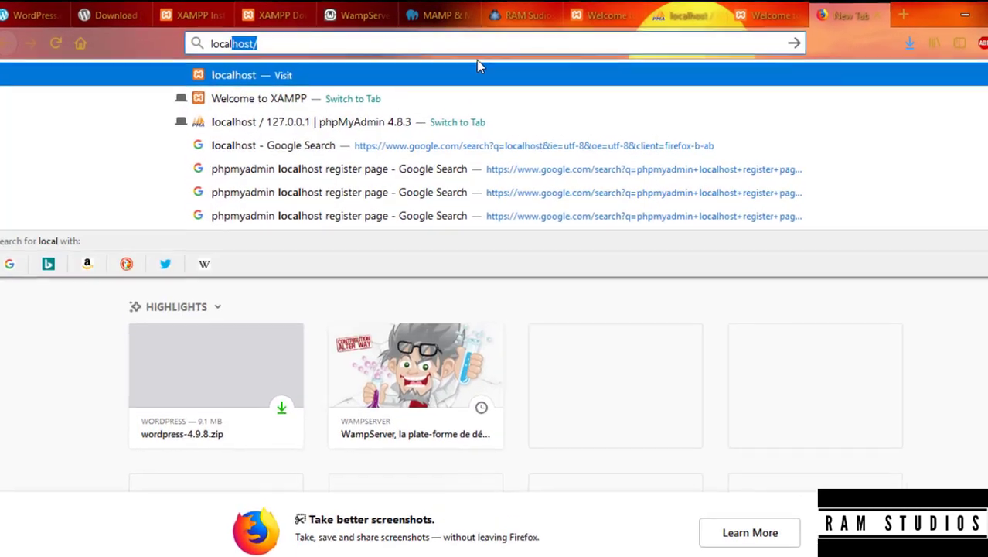
type("php")
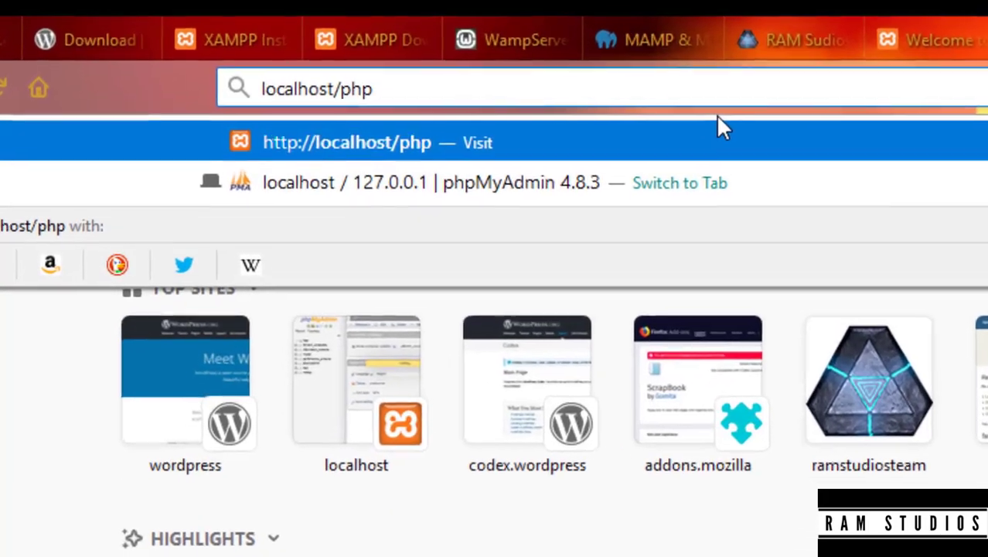
type("myadm")
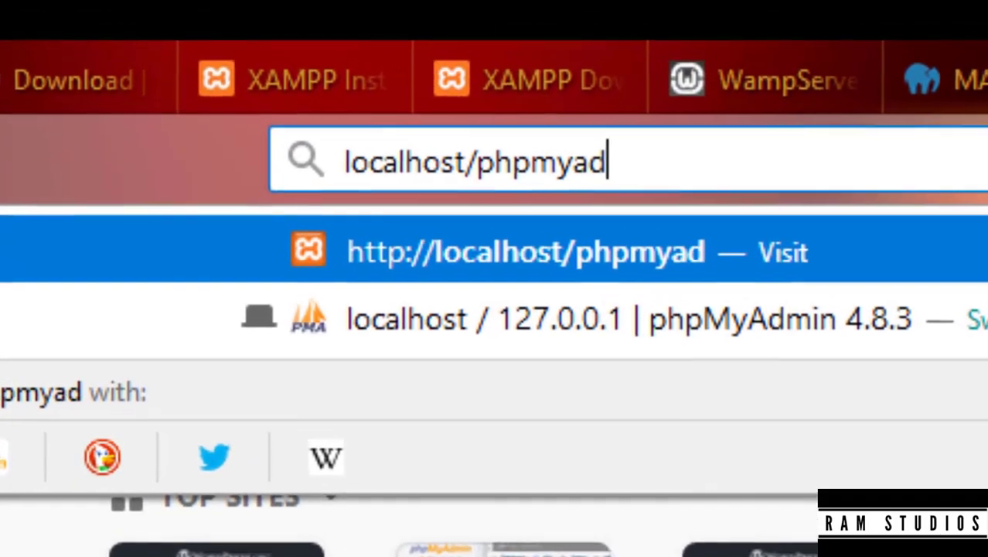
type("in")
key("Return")
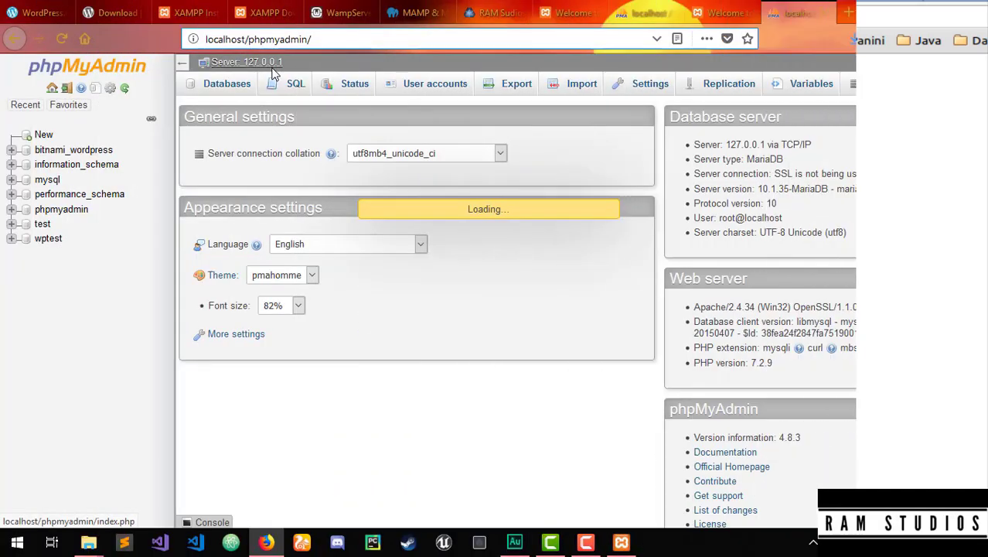
scroll(275, 73, "down", 3)
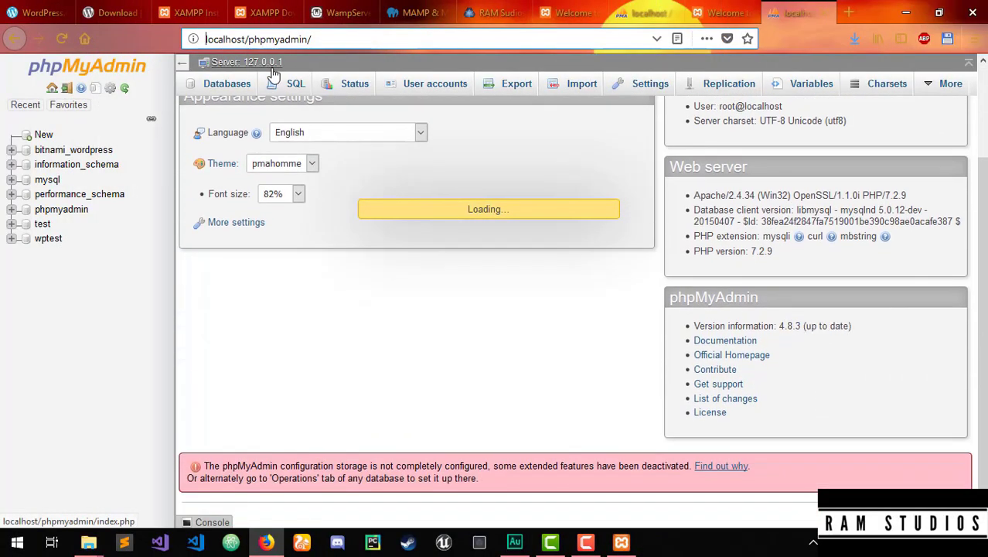
scroll(272, 75, "up", 3)
scroll(273, 73, "down", 3)
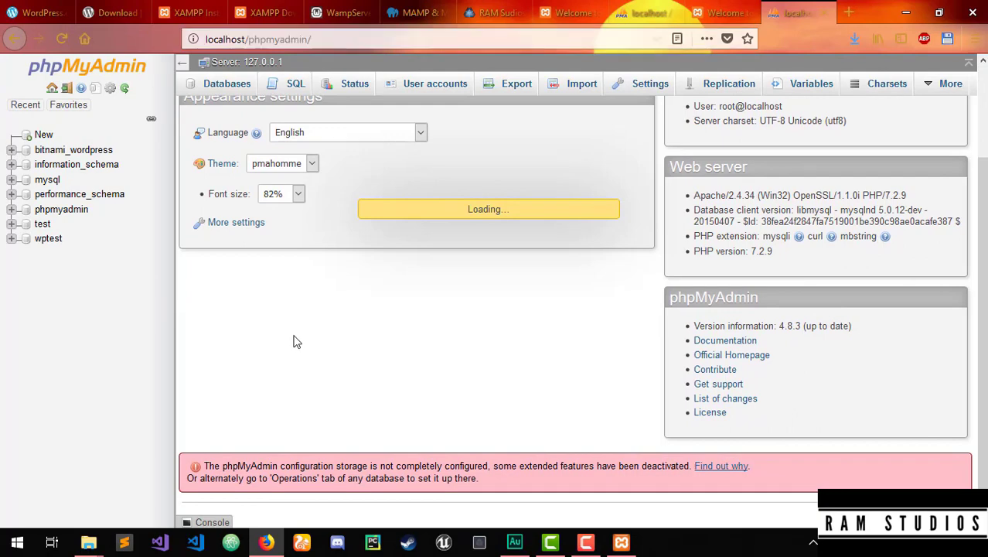
scroll(294, 341, "up", 2)
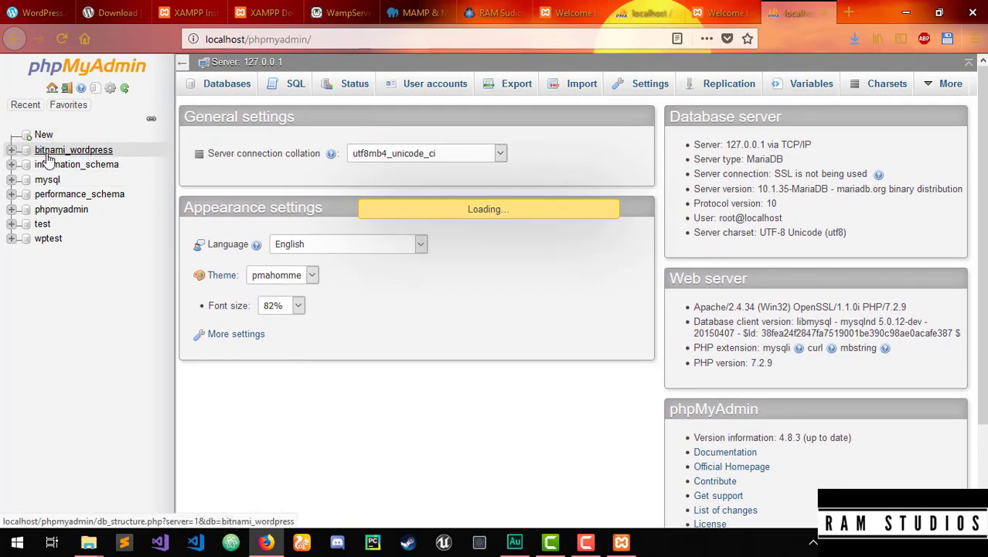
scroll(48, 157, "down", 3)
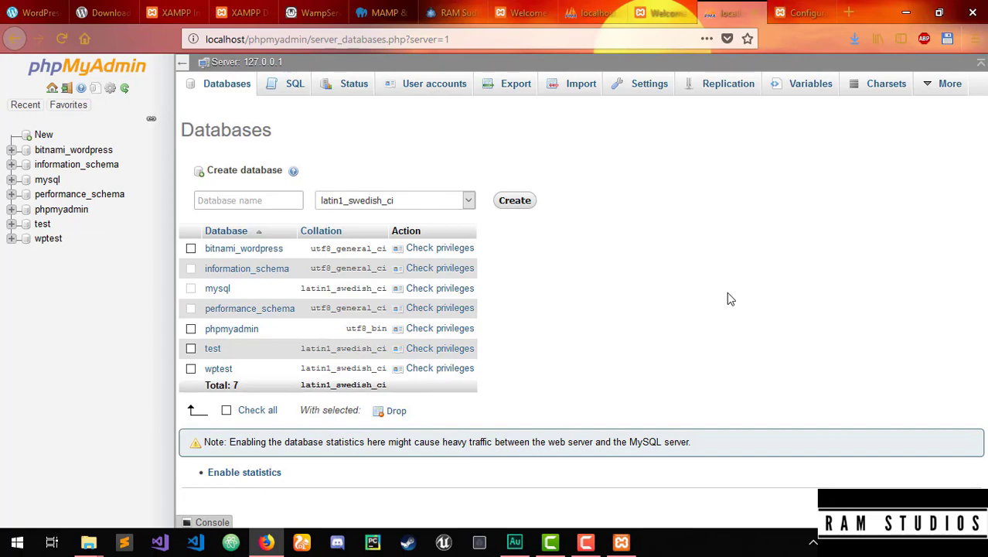
Step: Switch to File Explorer and open the htdocs folder inside F:\localhost
left_click(906, 12)
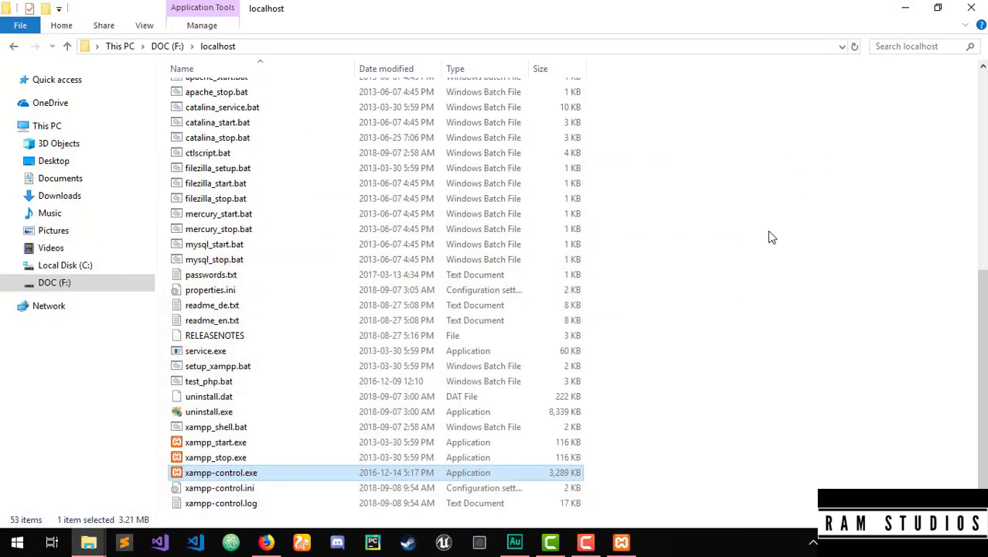
scroll(769, 236, "up", 6)
scroll(769, 236, "up", 3)
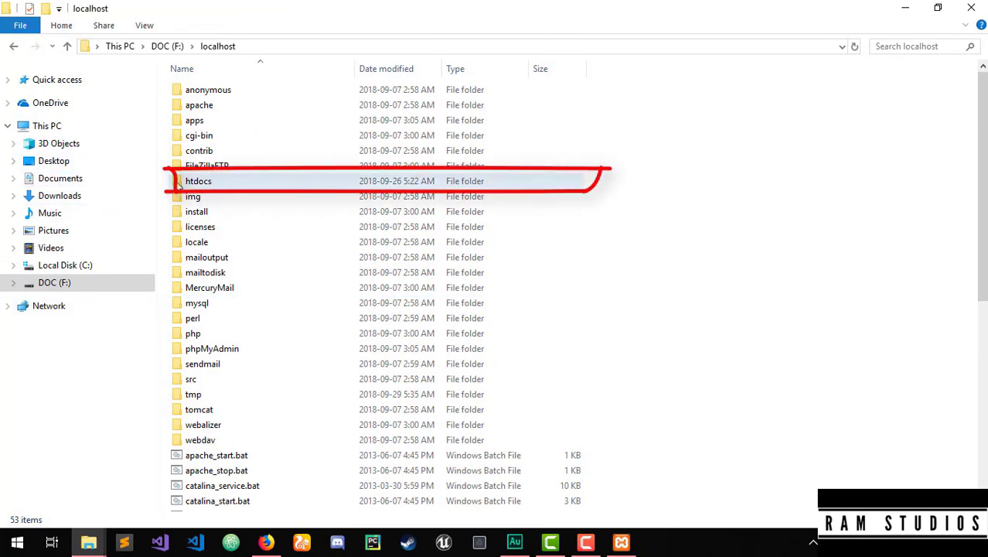
left_click(206, 186)
left_click(703, 178)
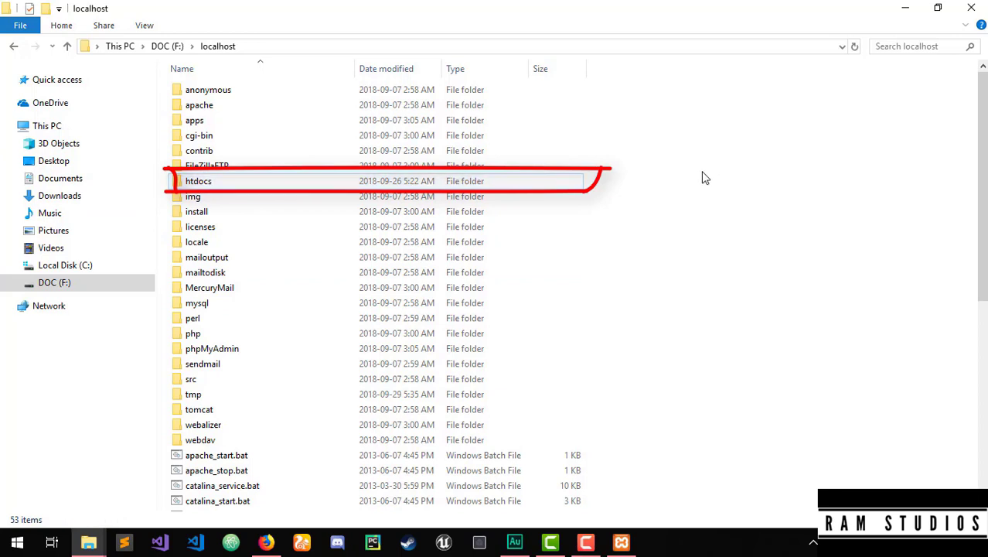
left_click_drag(684, 178, 209, 188)
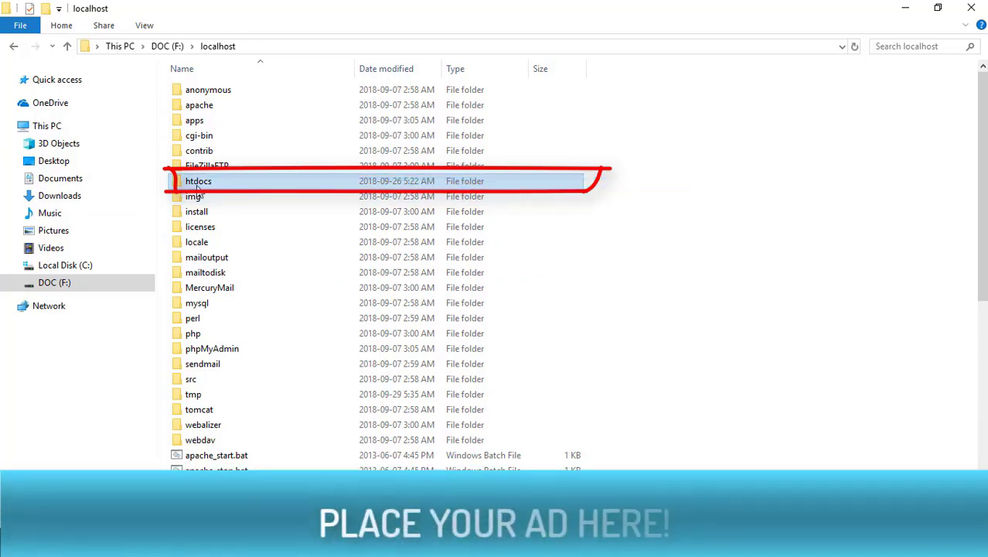
left_click(218, 184)
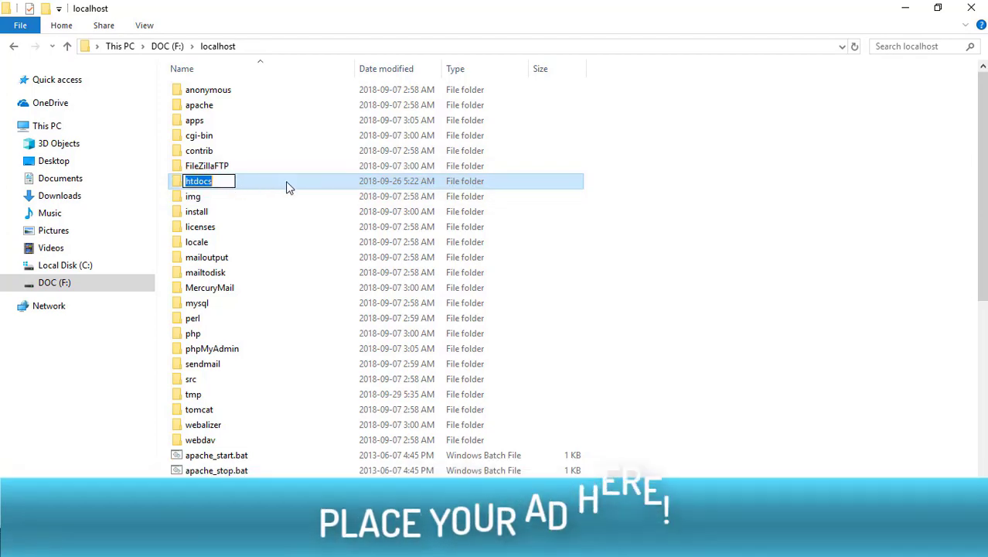
left_click(297, 182)
double_click(303, 183)
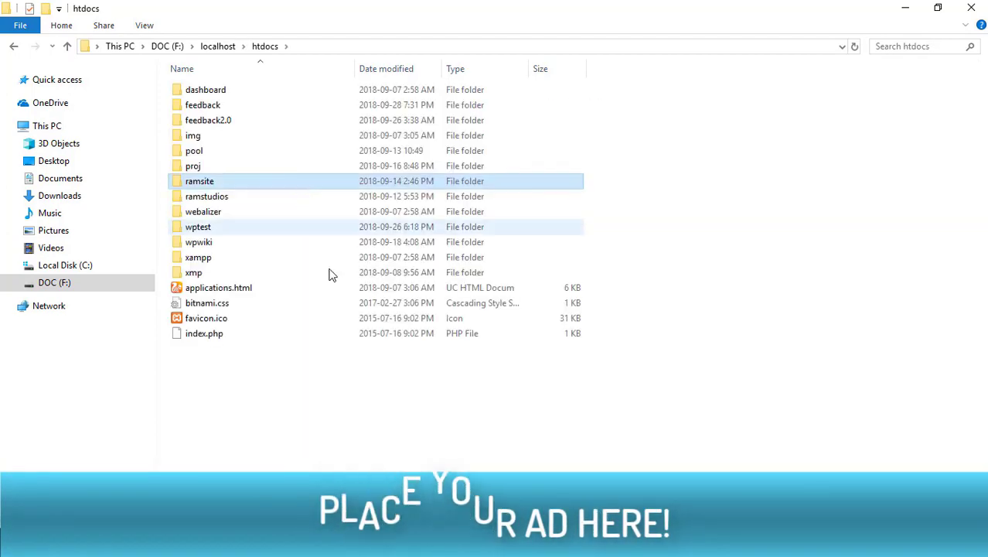
left_click_drag(457, 472, 194, 87)
left_click(714, 253)
left_click_drag(523, 266, 313, 77)
left_click(917, 264)
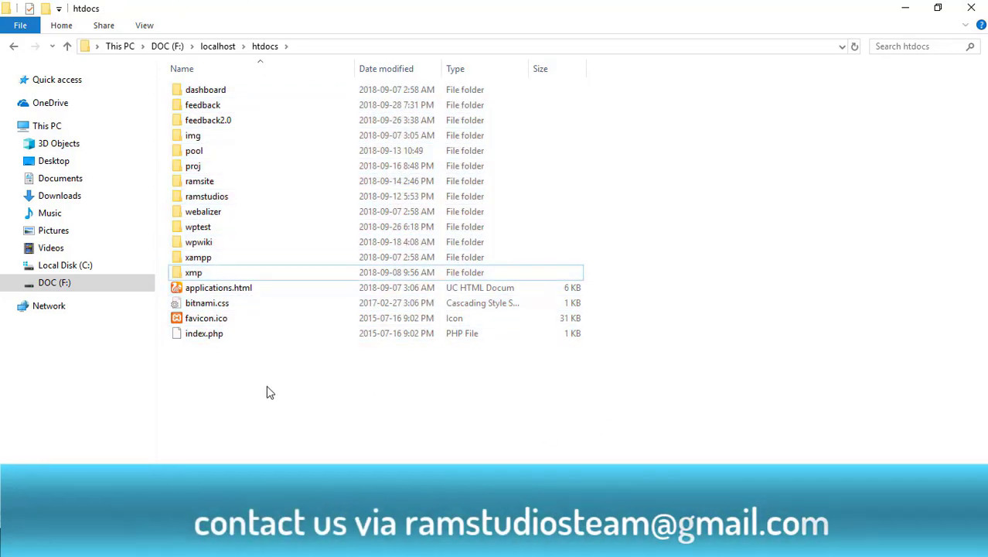
Step: Create a new folder named wp inside htdocs
right_click(264, 390)
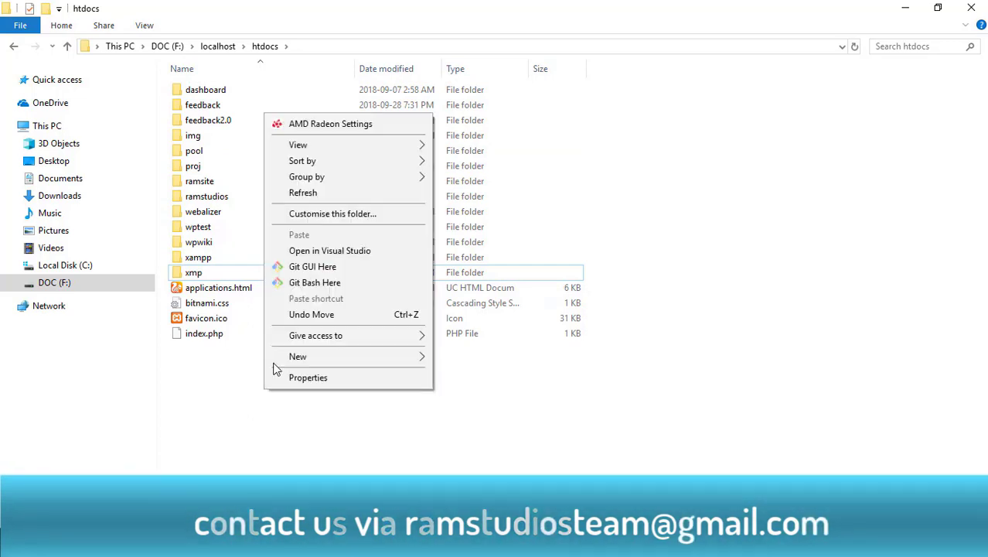
mouse_move(310, 357)
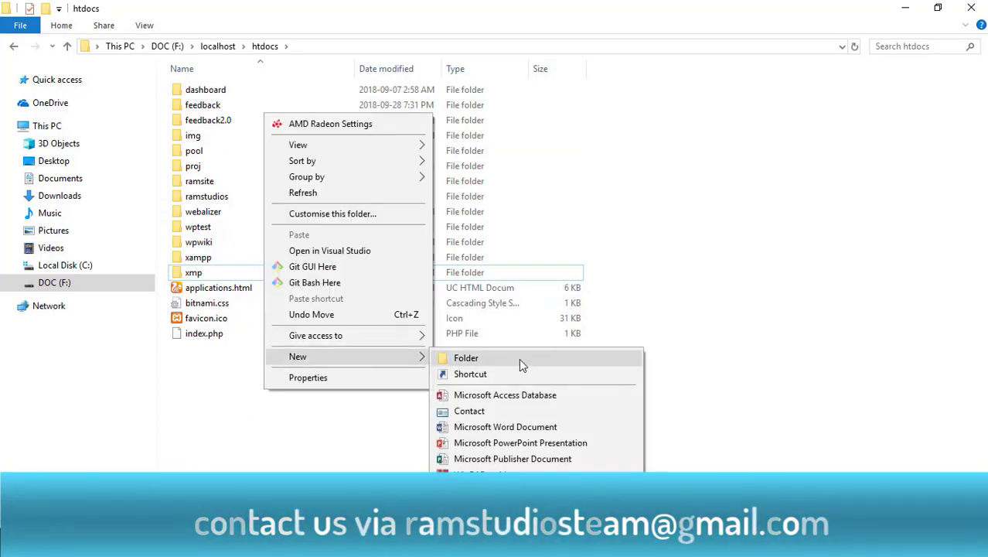
left_click(518, 358)
type("w")
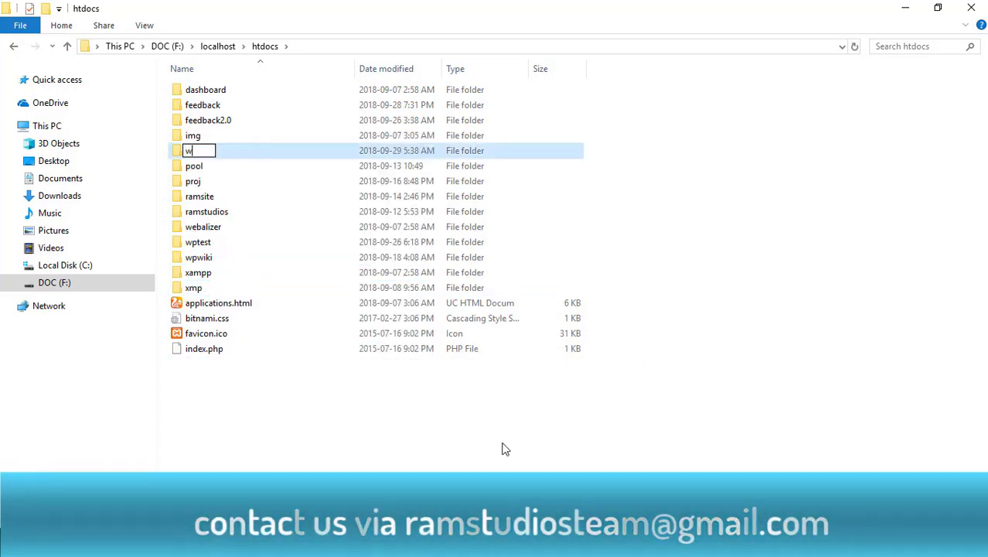
type("p")
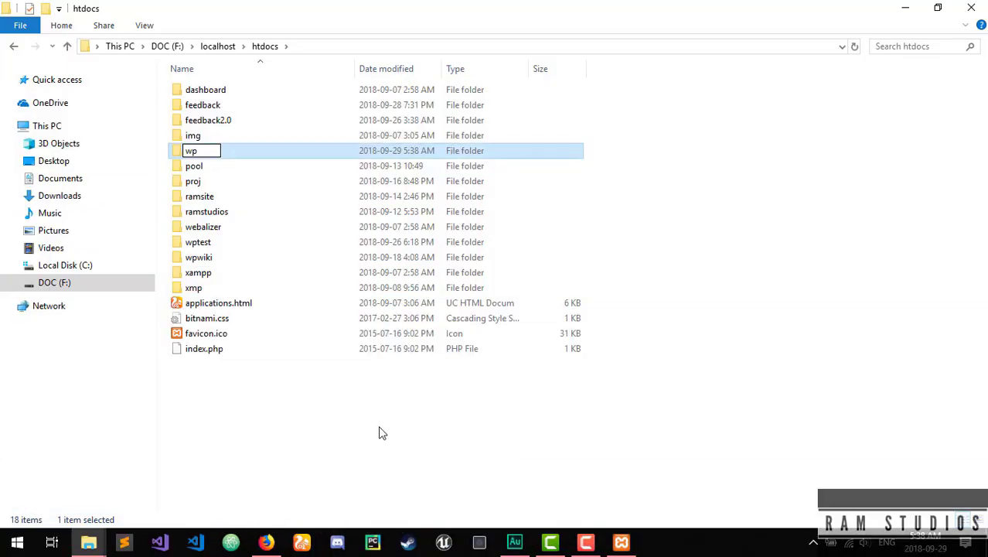
left_click(348, 422)
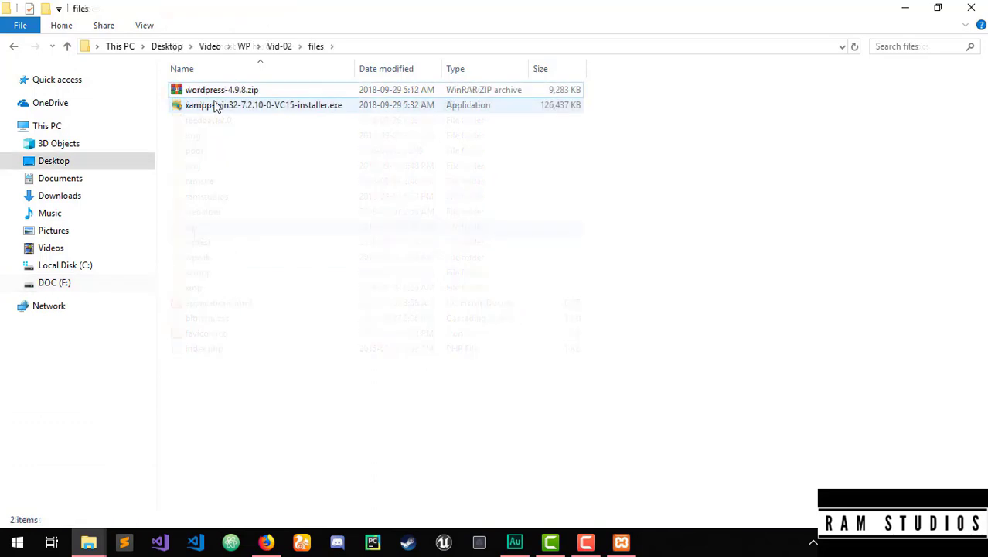
Step: Open the wordpress-4.9.8.zip archive from the files folder in WinRAR and place its window over the folder view
left_click(280, 90)
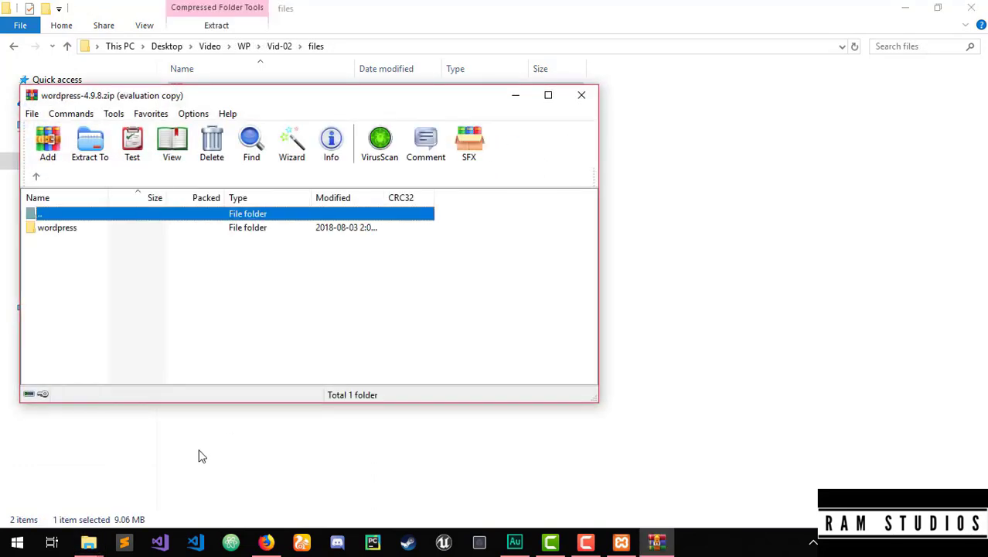
left_click(767, 32)
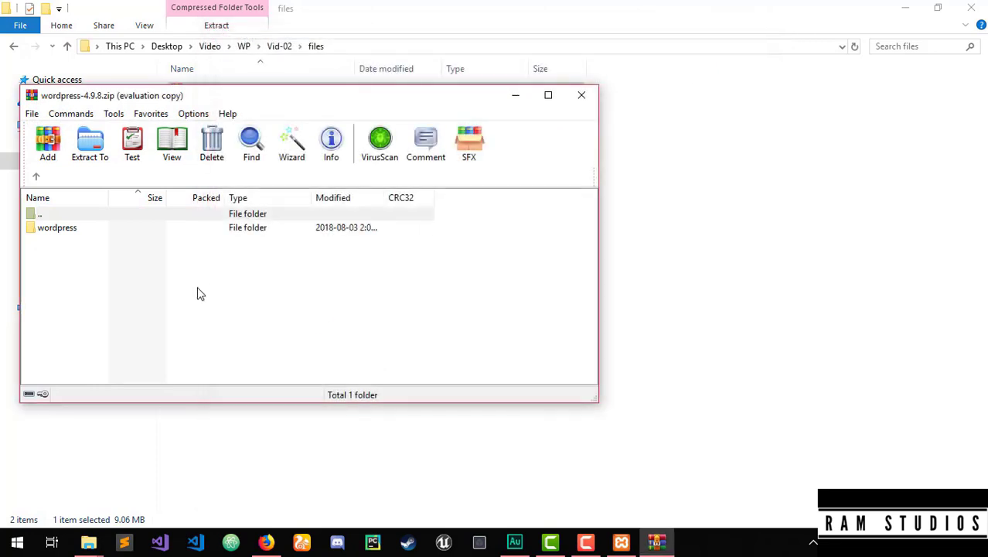
left_click_drag(431, 98, 587, 524)
left_click(242, 93)
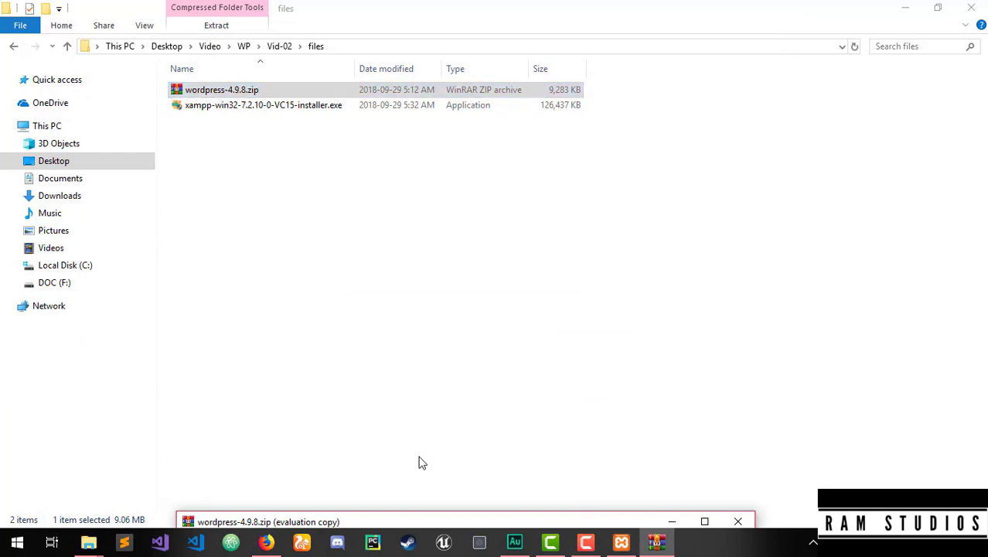
left_click_drag(443, 526, 441, 93)
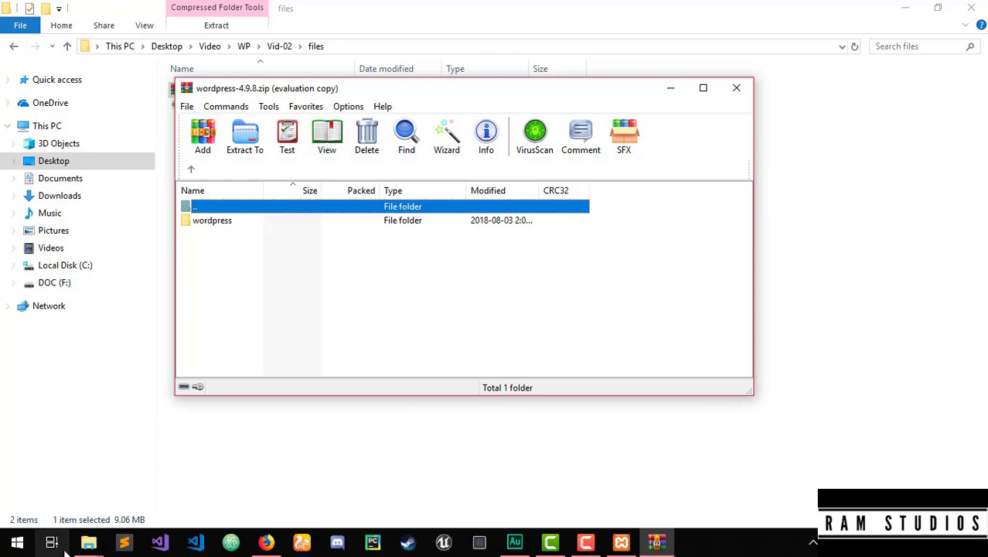
mouse_move(88, 541)
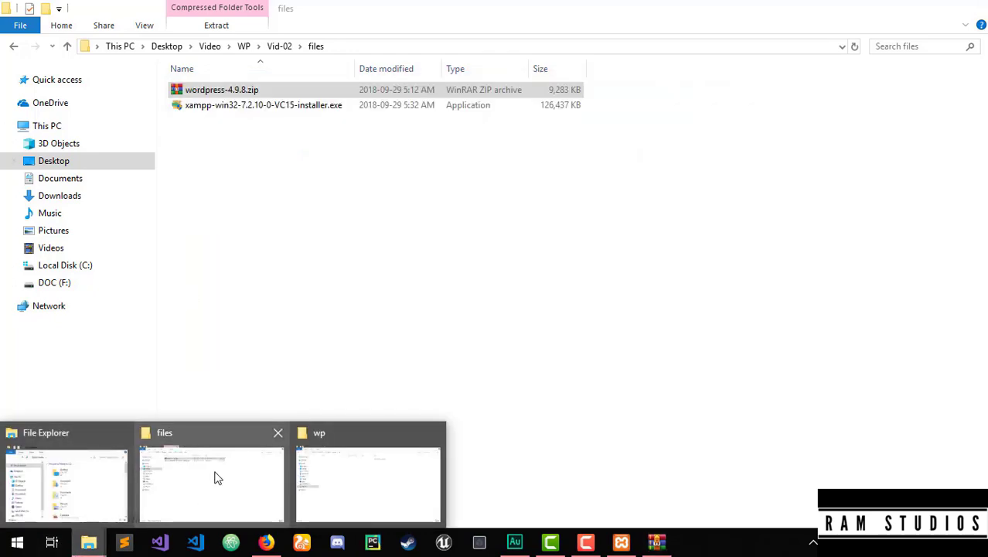
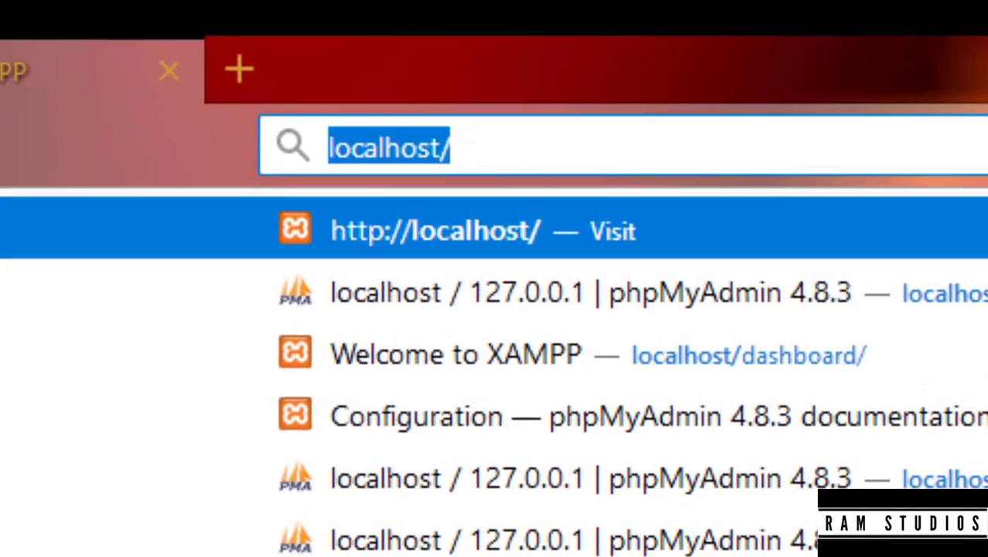
Step: Switch to Firefox and load localhost/wp
key("BackSpace")
type("localhost")
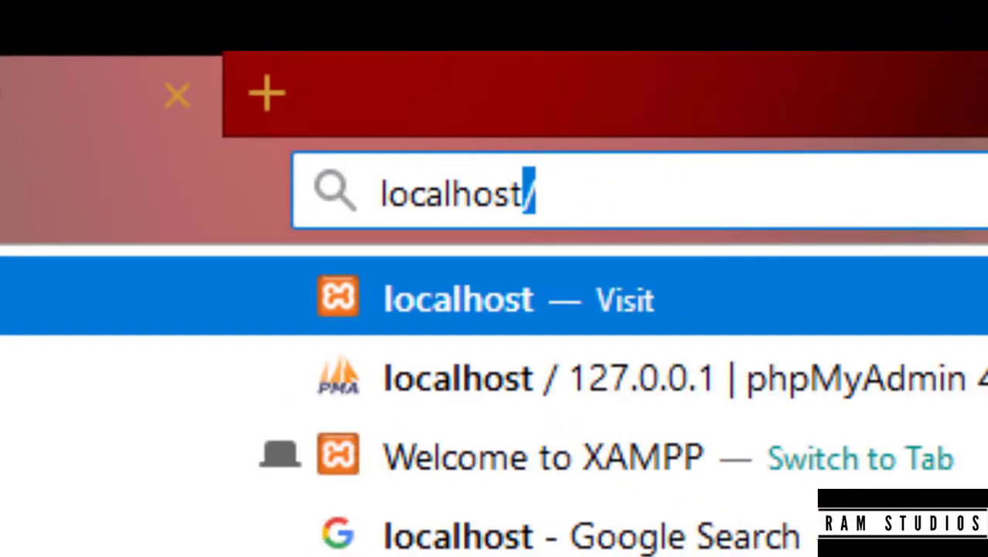
type("/wp")
key("Return")
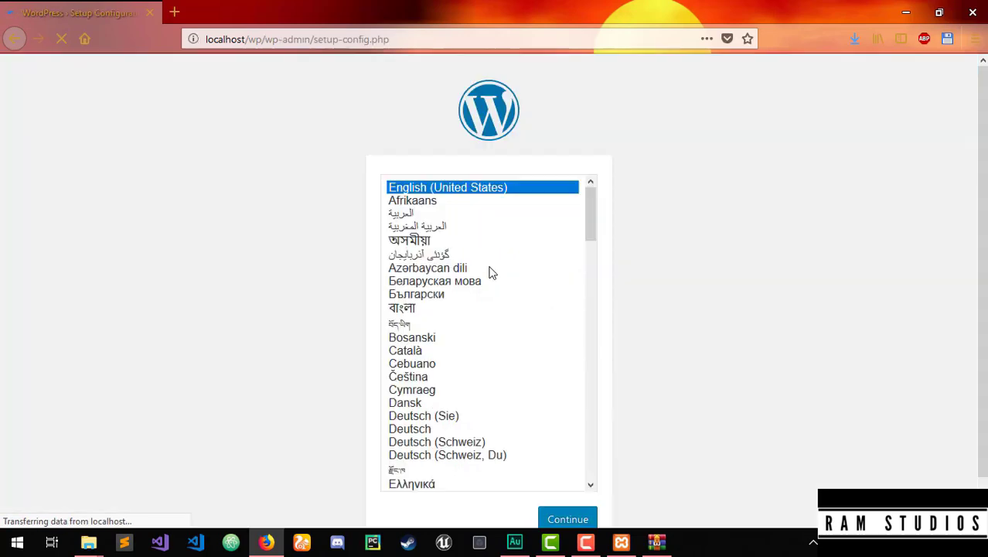
Step: Look through the WordPress setup languages and continue with English (United States)
scroll(488, 272, "down", 3)
scroll(488, 273, "down", 15)
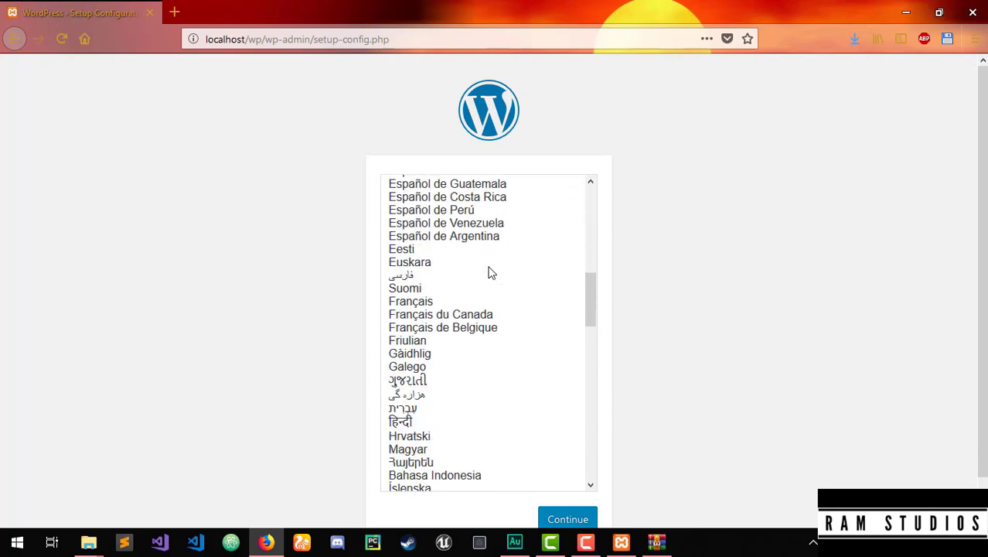
left_click_drag(589, 360, 586, 181)
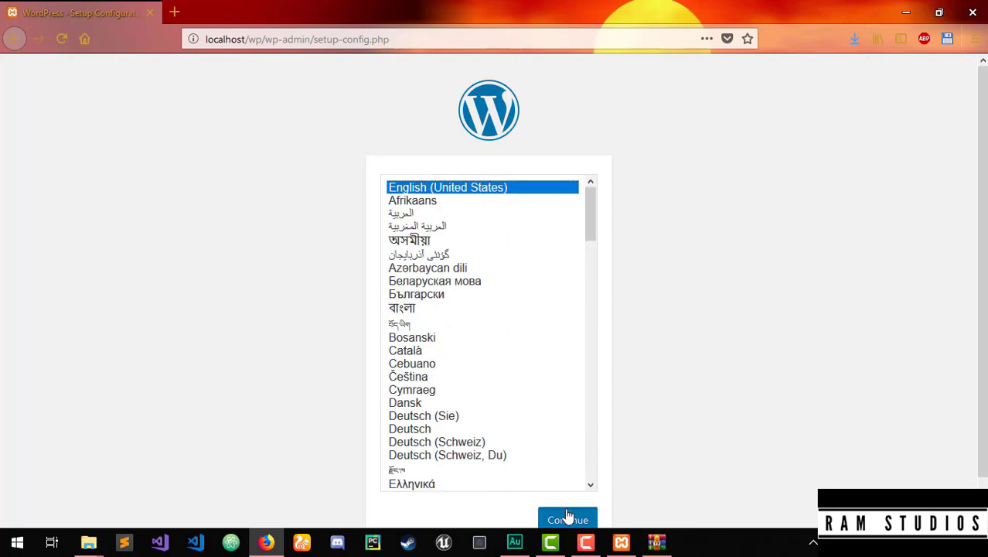
left_click(566, 517)
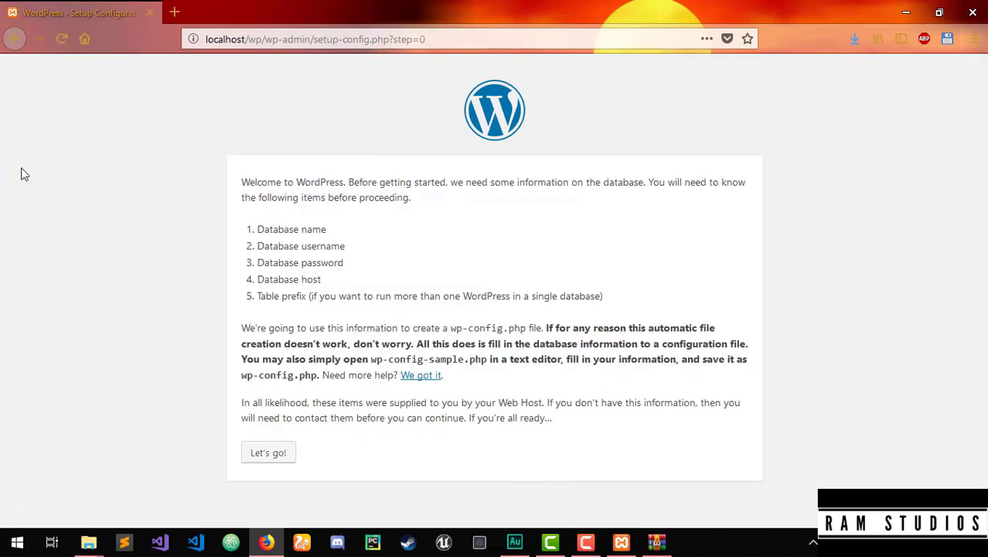
left_click_drag(21, 174, 905, 417)
left_click(908, 414)
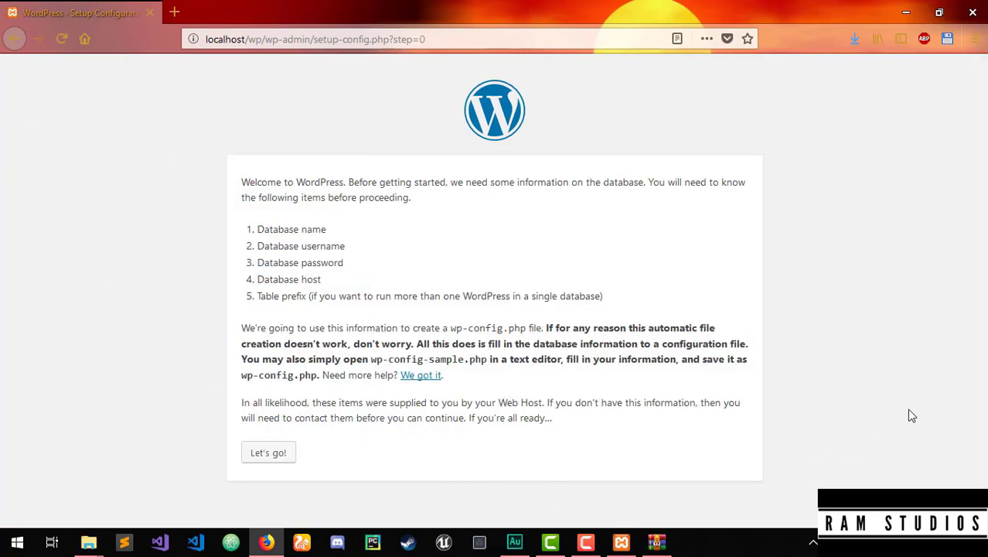